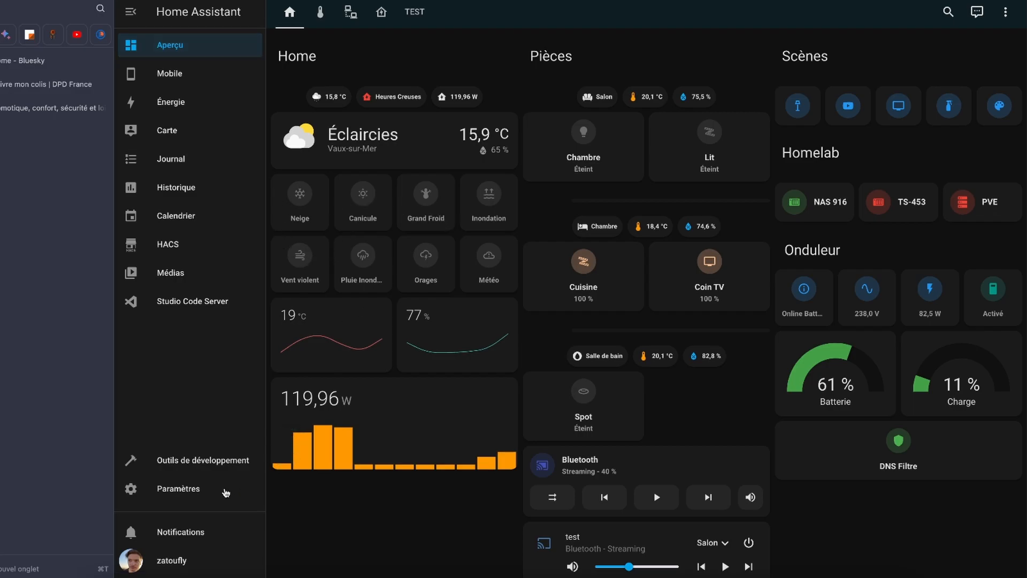
# Start adding an integration under Appareils et Services and search the brands for "weather".
pyautogui.click(225, 491)
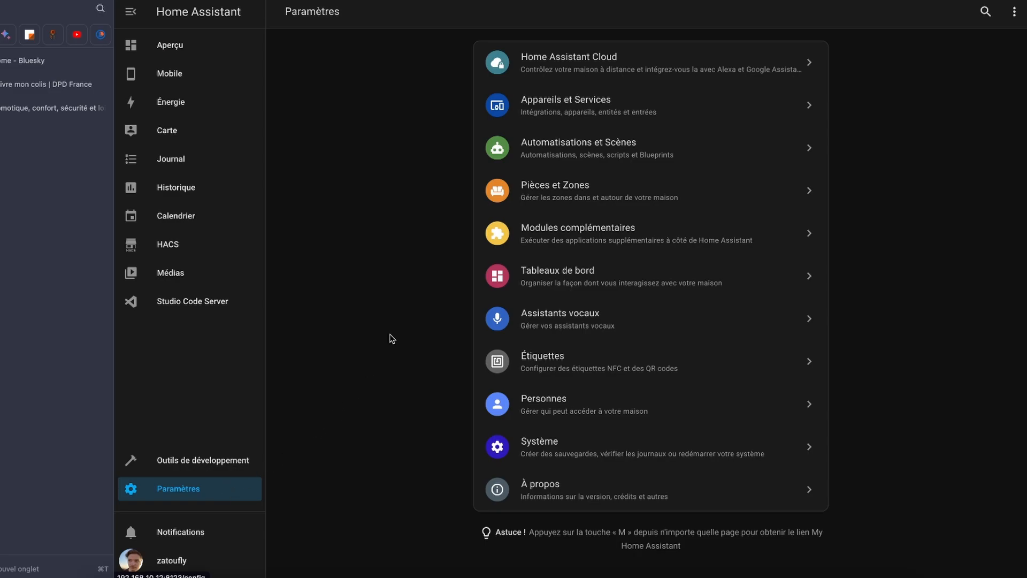
pyautogui.click(548, 125)
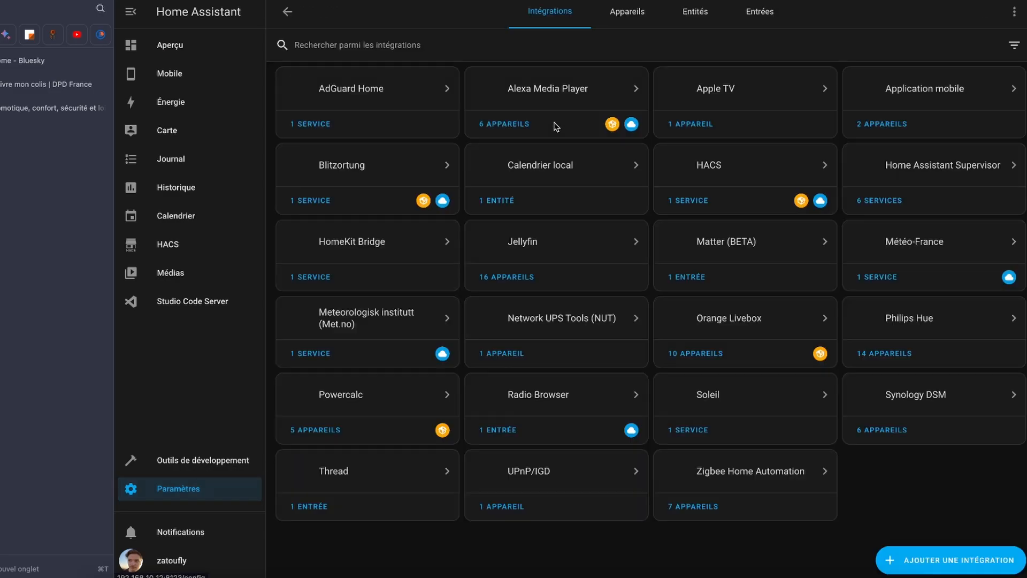
pyautogui.click(908, 559)
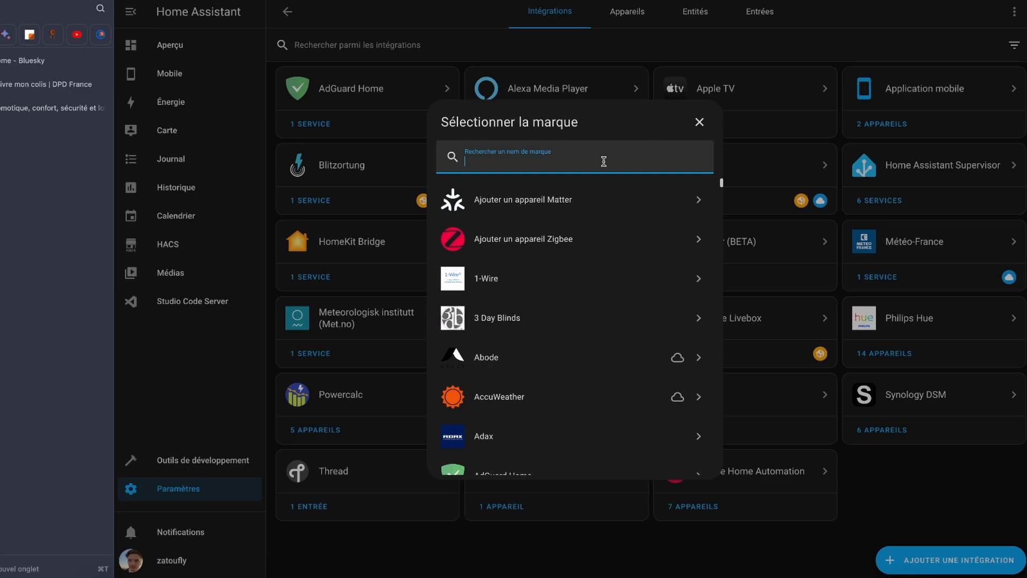
pyautogui.write('weather')
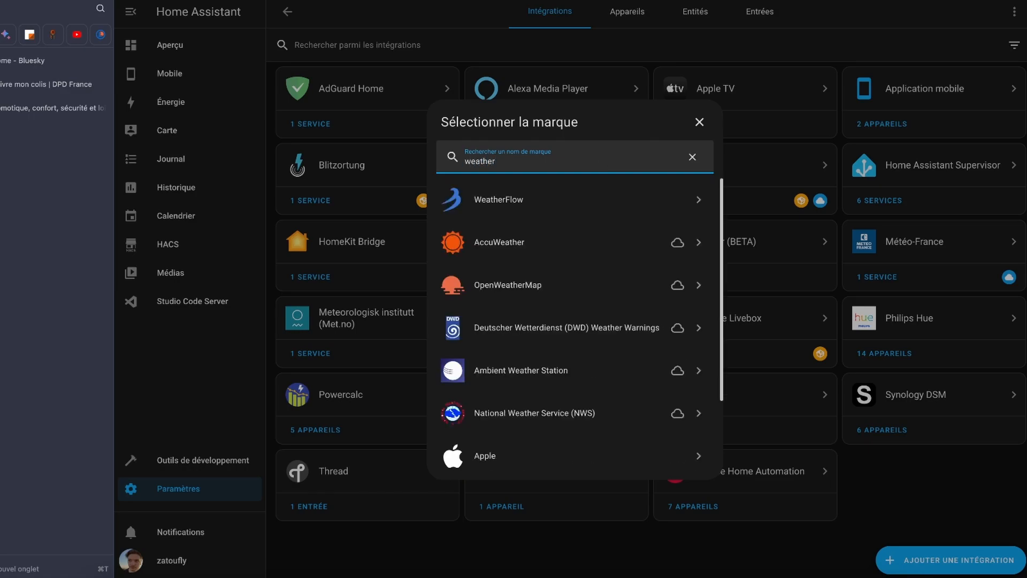
pyautogui.scroll(-3, 543, 265)
pyautogui.scroll(2, 544, 268)
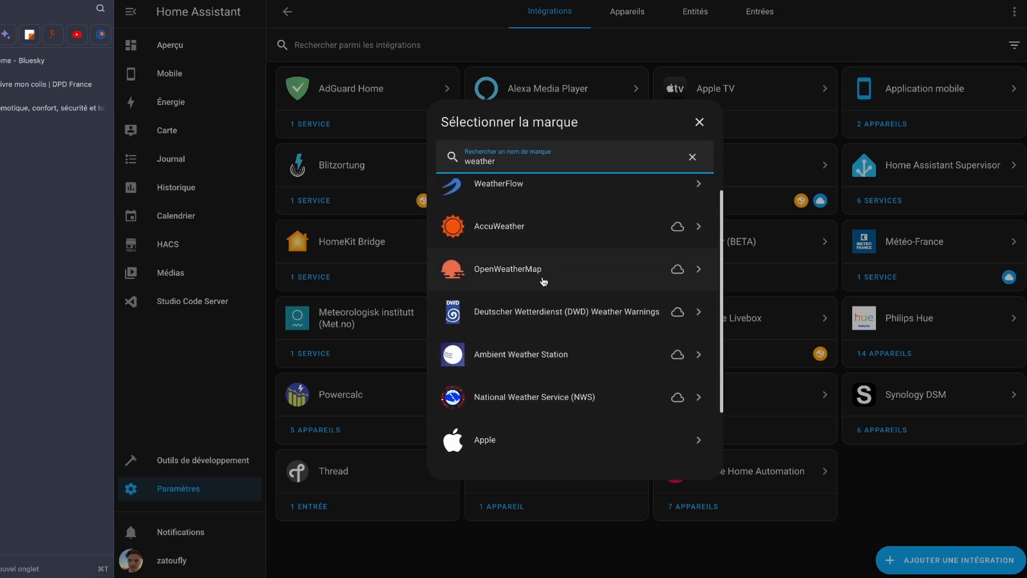
# Replace the brand search term with "meteo" and look through the matching integrations.
pyautogui.press('BackSpace')
pyautogui.press('BackSpace')
pyautogui.press('BackSpace')
pyautogui.press('BackSpace')
pyautogui.press('BackSpace')
pyautogui.press('BackSpace')
pyautogui.press('BackSpace')
pyautogui.write('meteo')
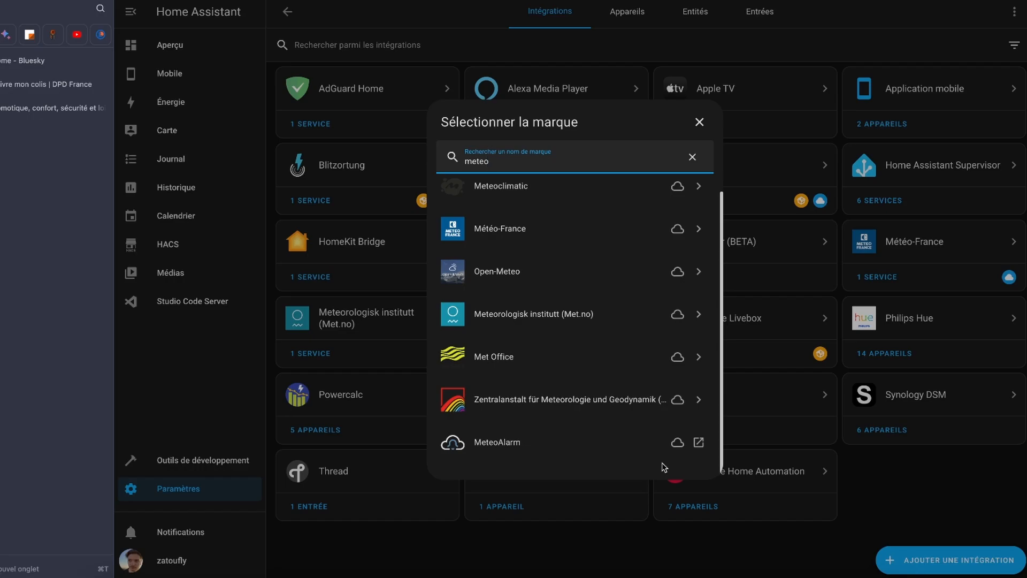
# Choose the MeteoAlarm integration and open its documentation page.
pyautogui.click(499, 450)
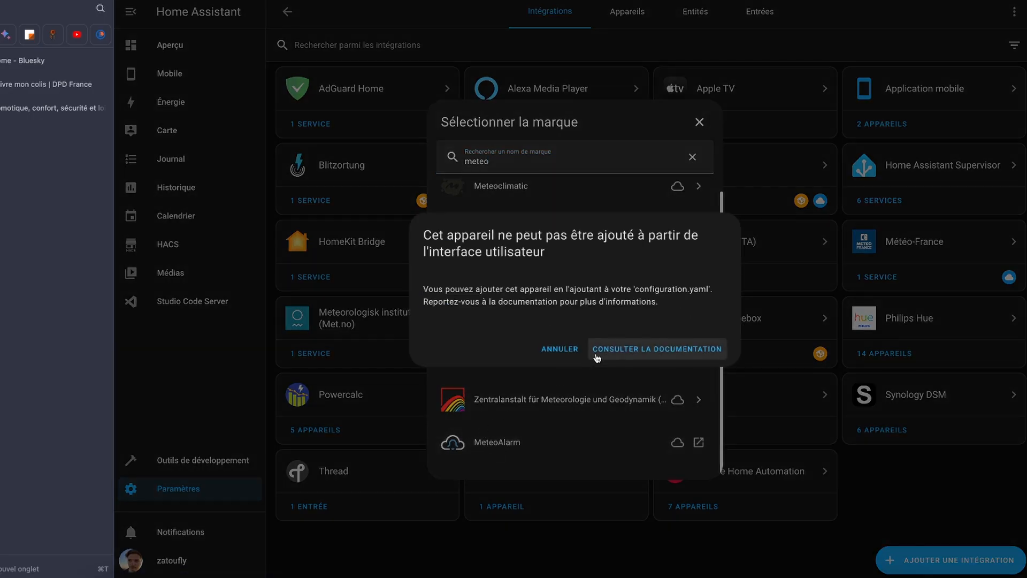
pyautogui.moveTo(637, 289); pyautogui.dragTo(709, 288)
pyautogui.click(633, 316)
pyautogui.click(635, 352)
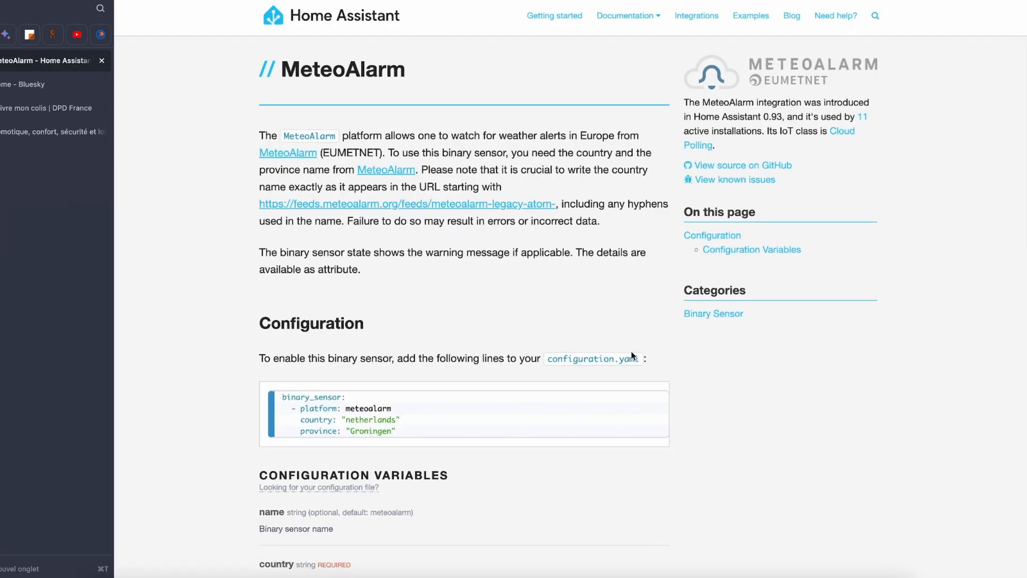
# Read the Configuration section of the MeteoAlarm page and copy its sample binary_sensor YAML code.
pyautogui.scroll(-2, 361, 212)
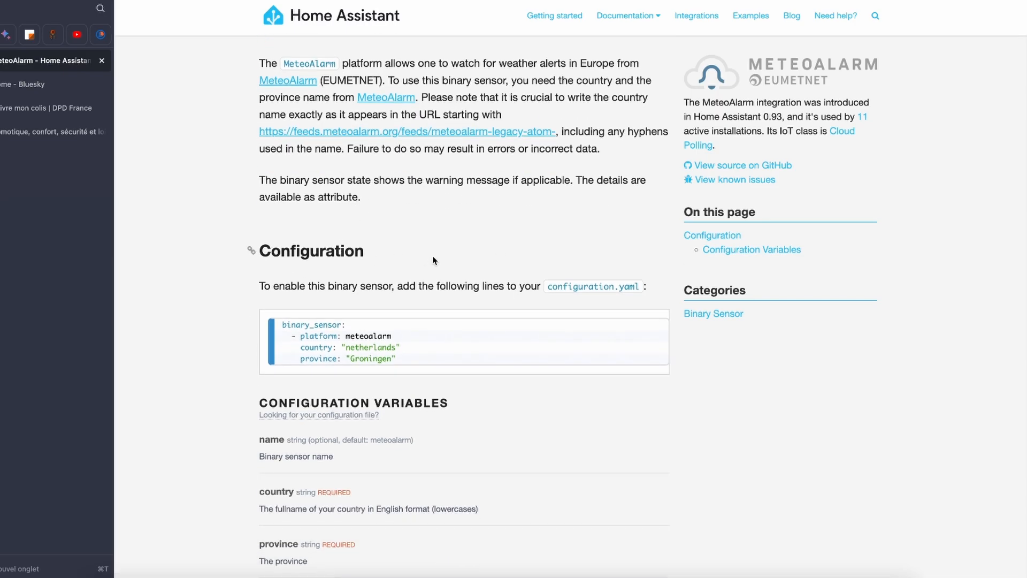
pyautogui.scroll(-1, 423, 315)
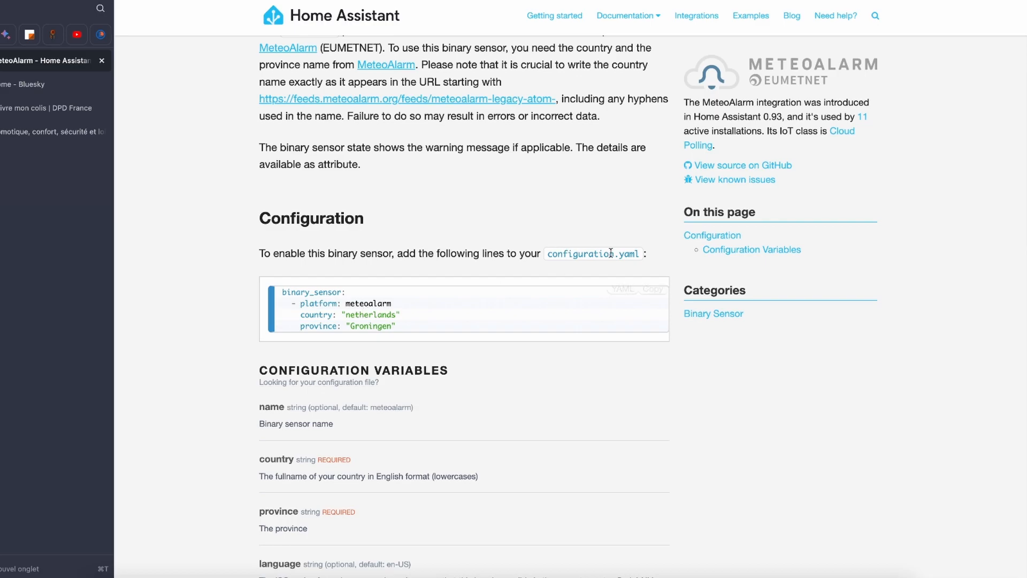
pyautogui.click(653, 289)
# Go back to the Home Assistant integrations page, dismiss the brand selection and open Studio Code Server.
pyautogui.click(4, 34)
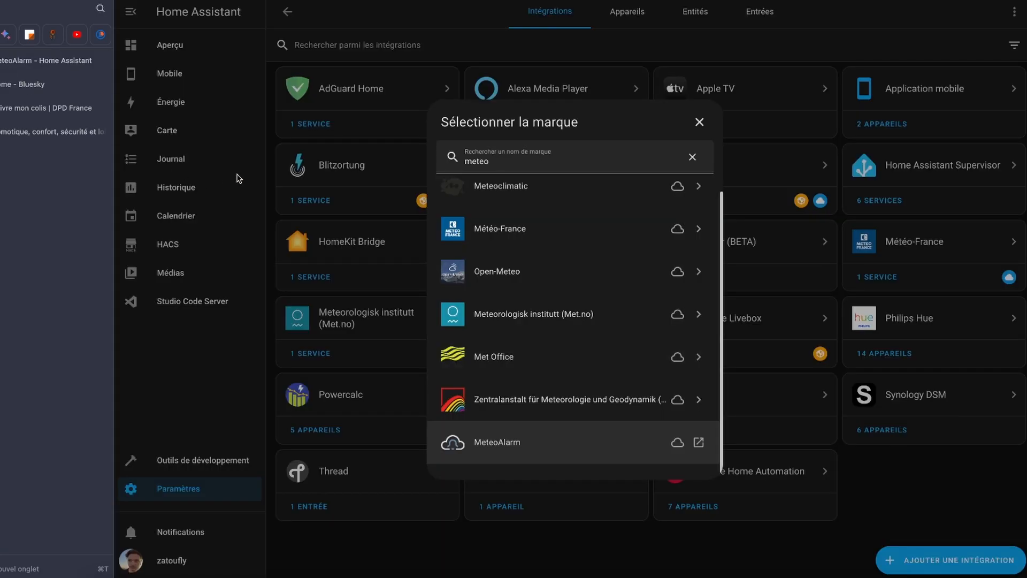
pyautogui.click(699, 122)
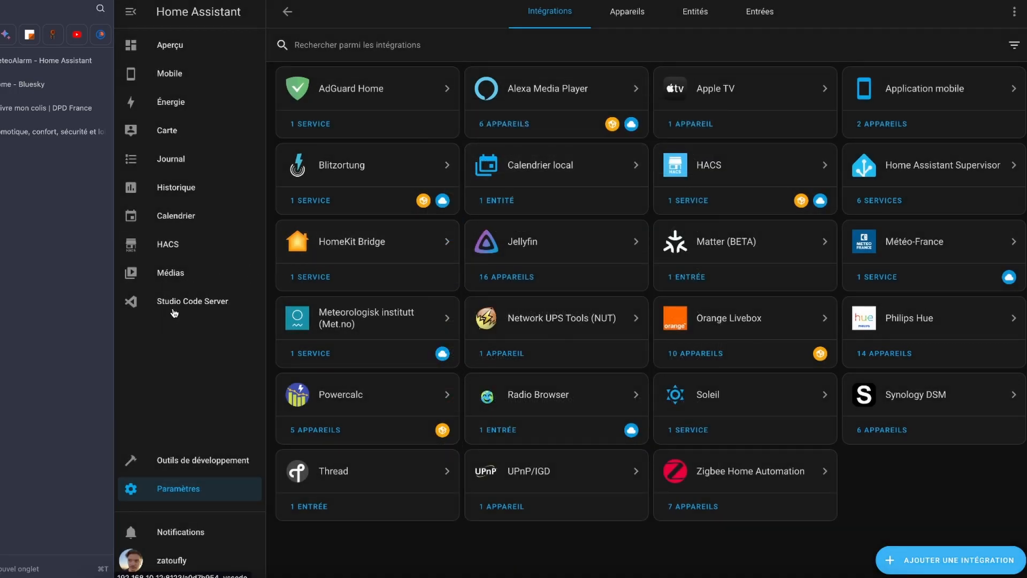
pyautogui.click(175, 309)
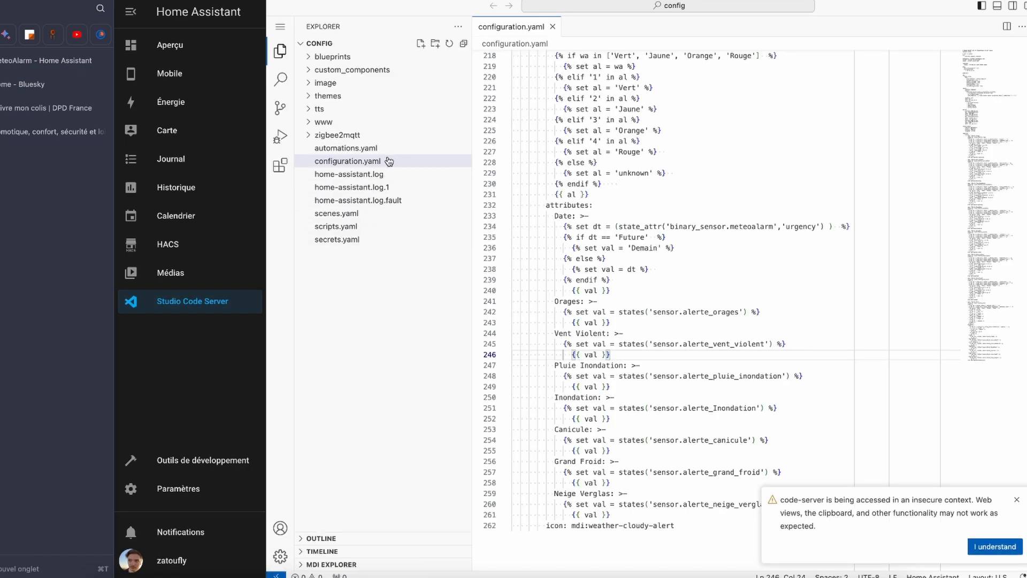
# Find the meteoalarm binary_sensor block in configuration.yaml and examine its country, province and language settings.
pyautogui.scroll(20, 633, 168)
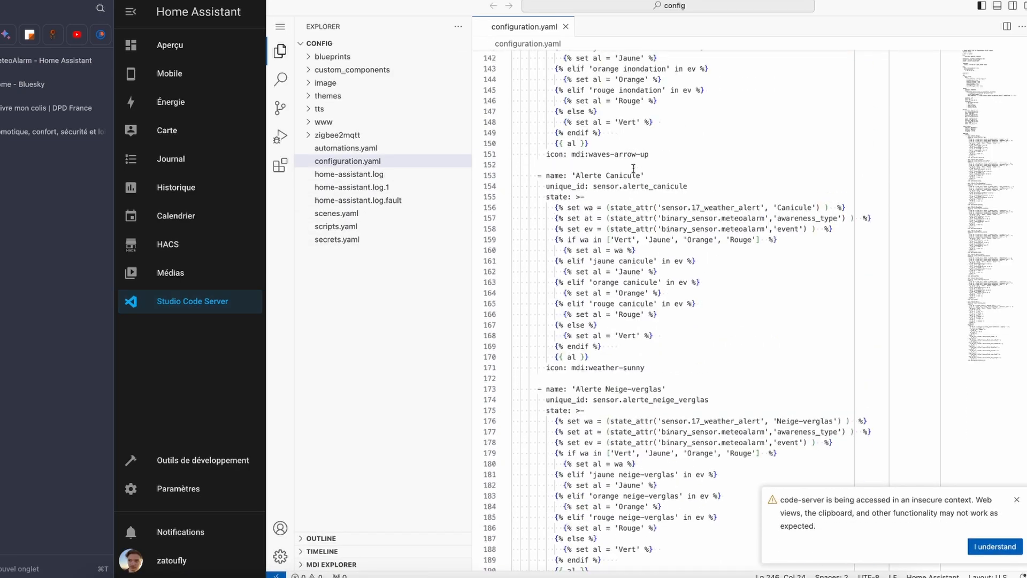
pyautogui.scroll(14, 633, 168)
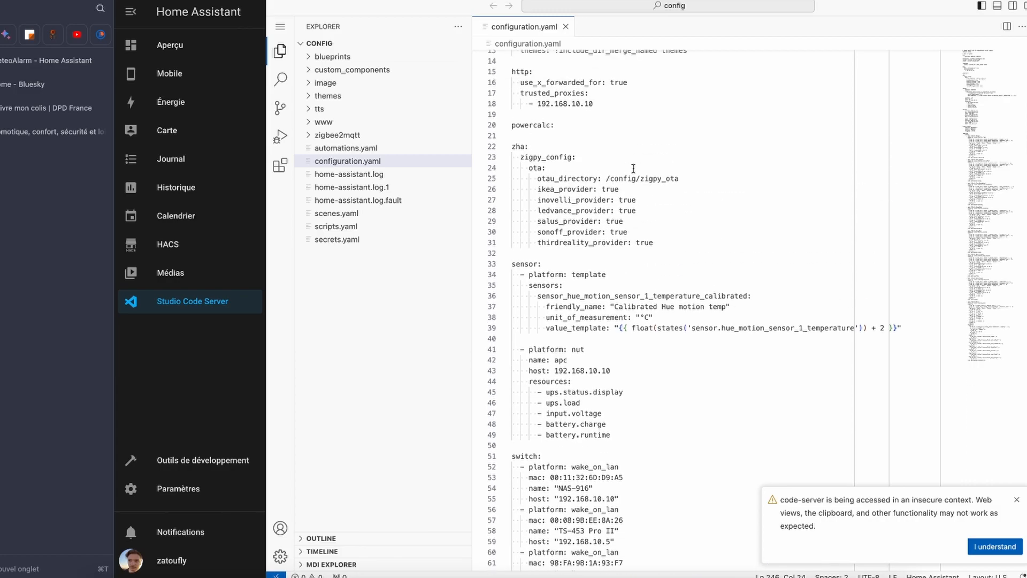
pyautogui.scroll(-8, 593, 337)
pyautogui.click(593, 337)
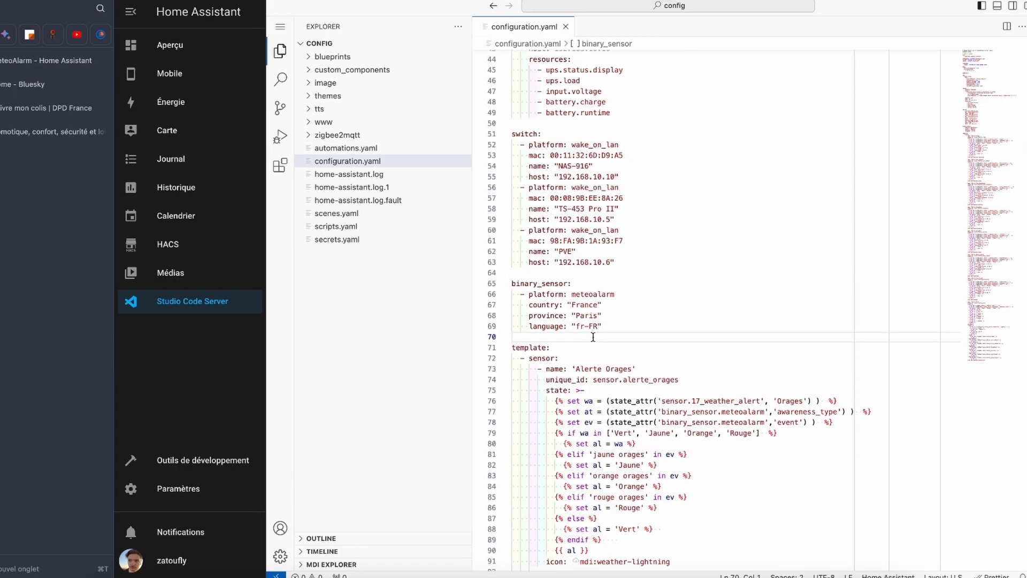
pyautogui.moveTo(603, 326)
pyautogui.mouseDown()
pyautogui.moveTo(517, 281)
pyautogui.moveTo(613, 329)
pyautogui.mouseUp()
pyautogui.click(518, 284)
pyautogui.click(618, 329)
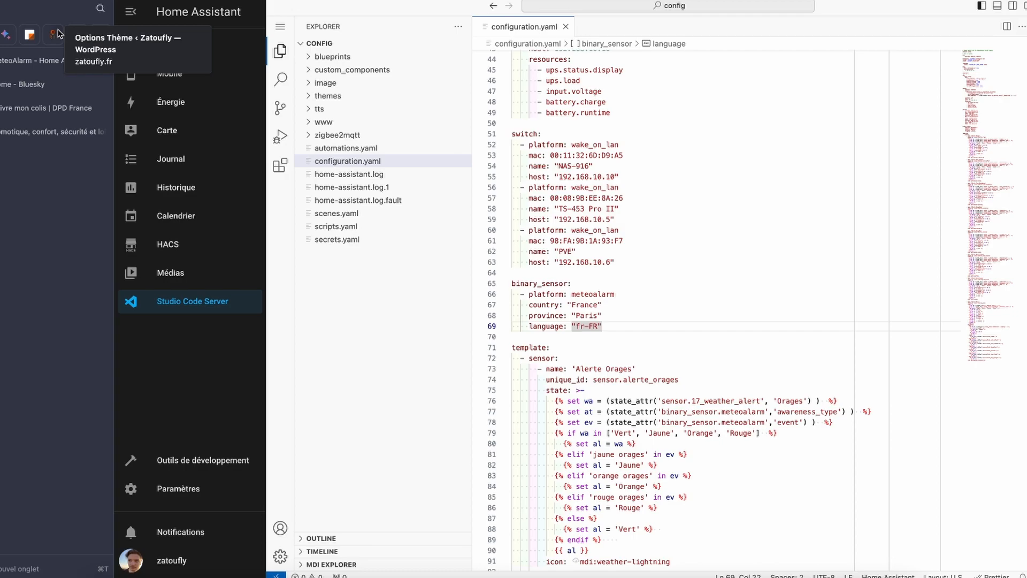
# Switch to the blog article "Alertes Météo dans Home Assistant" and look through its full YAML code block.
pyautogui.click(55, 34)
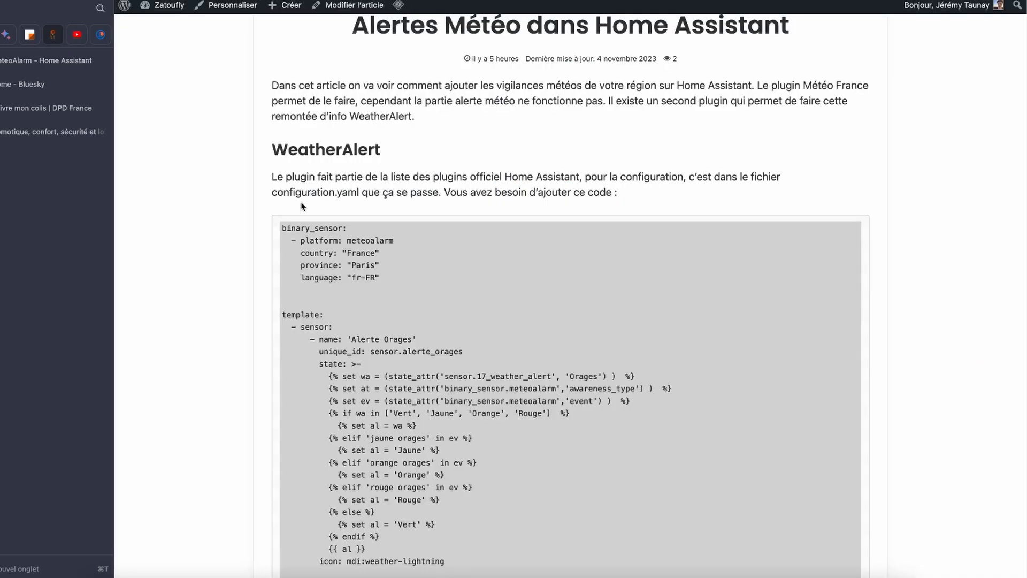
pyautogui.scroll(-15, 330, 282)
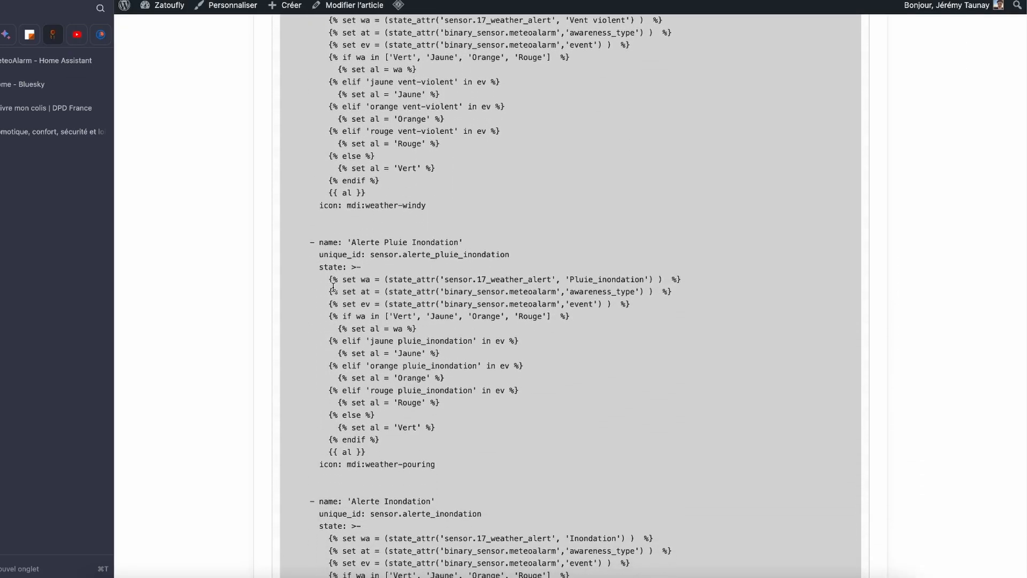
pyautogui.scroll(-18, 332, 287)
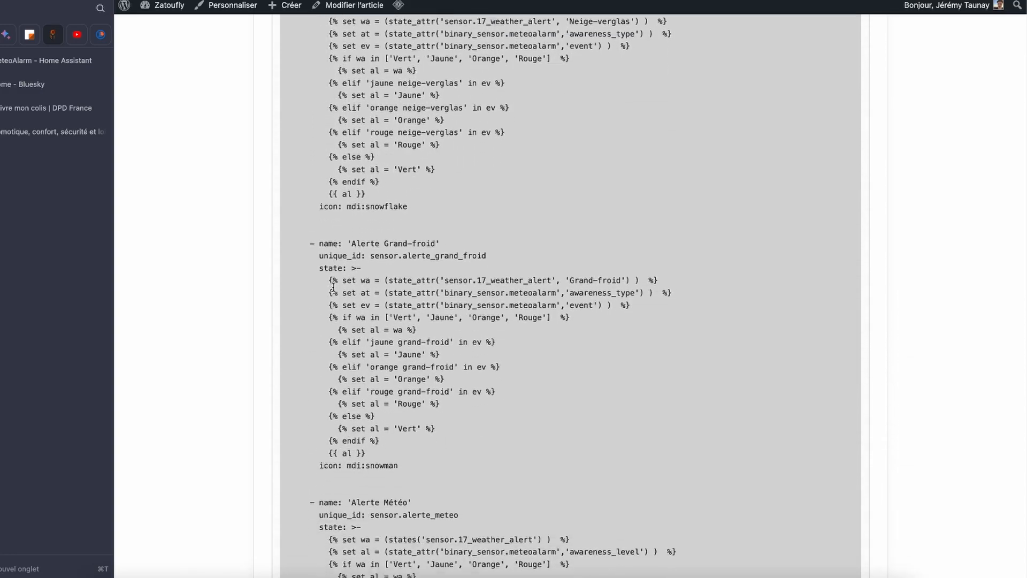
pyautogui.scroll(-5, 333, 287)
pyautogui.scroll(12, 343, 164)
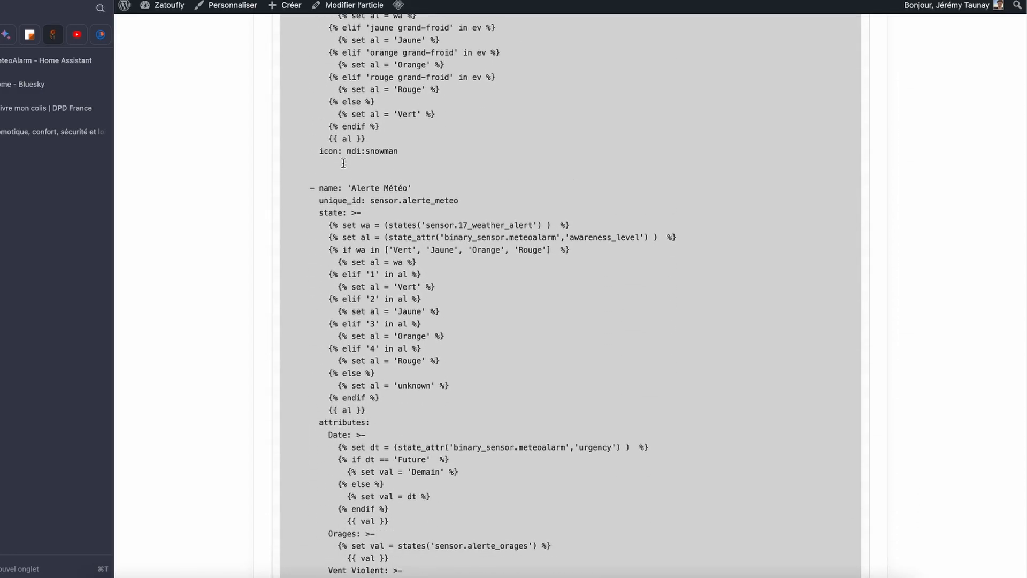
# Examine the article's individual alert sensors, going back up from Alerte Grand-froid to Alerte Orages.
pyautogui.moveTo(323, 281); pyautogui.dragTo(417, 503)
pyautogui.click(418, 503)
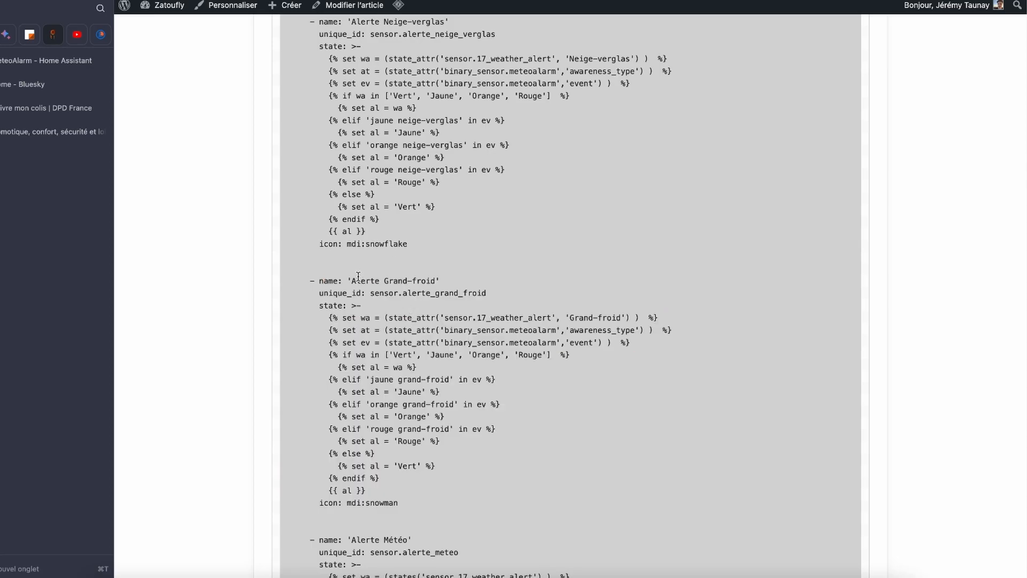
pyautogui.moveTo(393, 277); pyautogui.dragTo(435, 277)
pyautogui.scroll(3, 435, 277)
pyautogui.moveTo(394, 113); pyautogui.dragTo(428, 113)
pyautogui.scroll(5, 428, 113)
pyautogui.doubleClick(405, 111)
pyautogui.scroll(6, 404, 112)
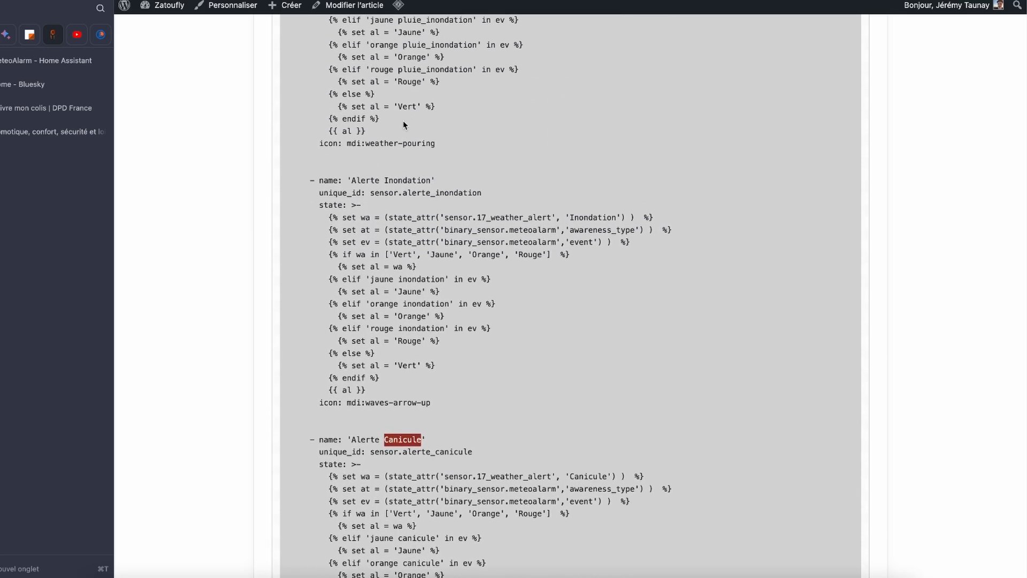
pyautogui.scroll(3, 444, 57)
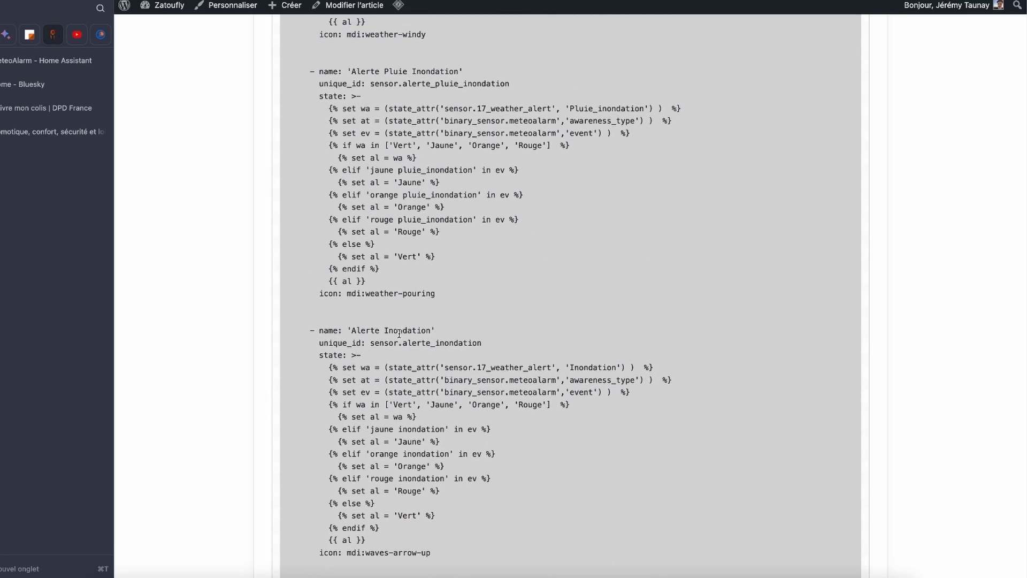
pyautogui.scroll(6, 442, 118)
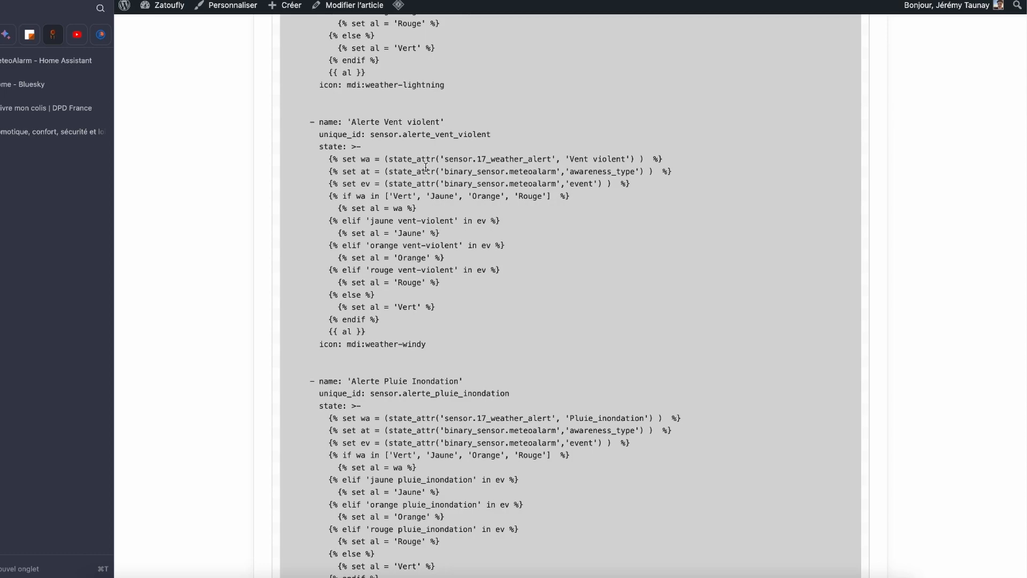
pyautogui.scroll(5, 426, 168)
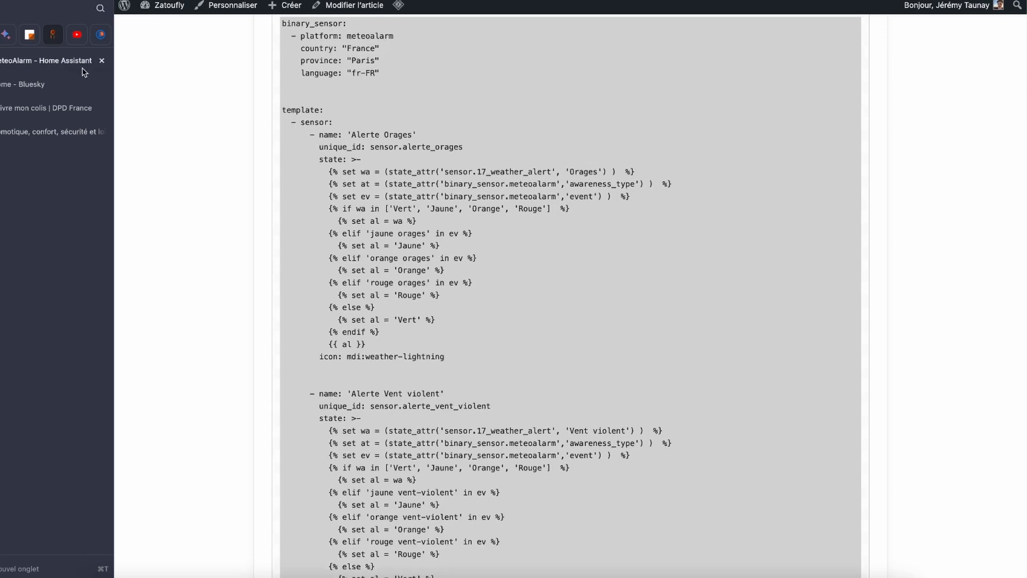
# Return to configuration.yaml in Studio Code Server and highlight the meteoalarm platform settings under binary_sensor.
pyautogui.click(1, 35)
pyautogui.scroll(-3, 617, 186)
pyautogui.click(616, 187)
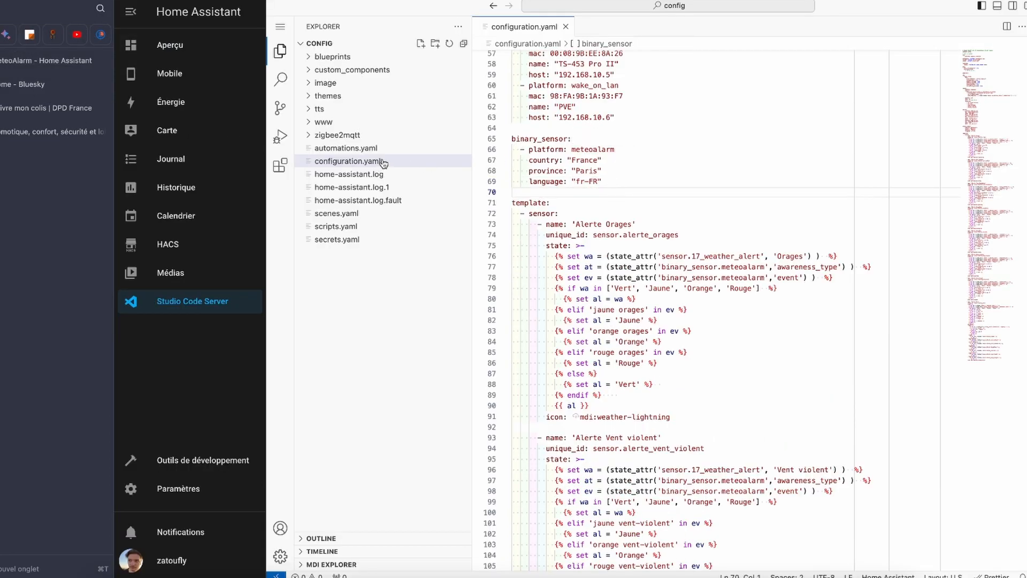
pyautogui.moveTo(527, 138)
pyautogui.moveTo(528, 139)
pyautogui.mouseDown()
pyautogui.moveTo(562, 182)
pyautogui.moveTo(603, 181)
pyautogui.moveTo(536, 149)
pyautogui.mouseUp()
pyautogui.click(603, 181)
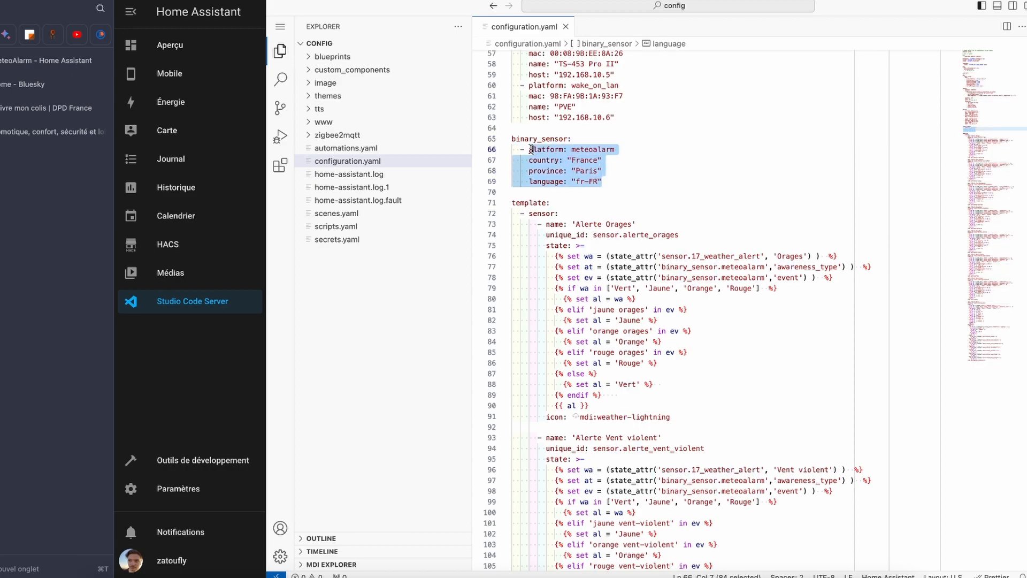
# Examine the template sensor section and the alert colour levels Vert, Jaune and Orange in the Alerte Orages sensor.
pyautogui.doubleClick(537, 204)
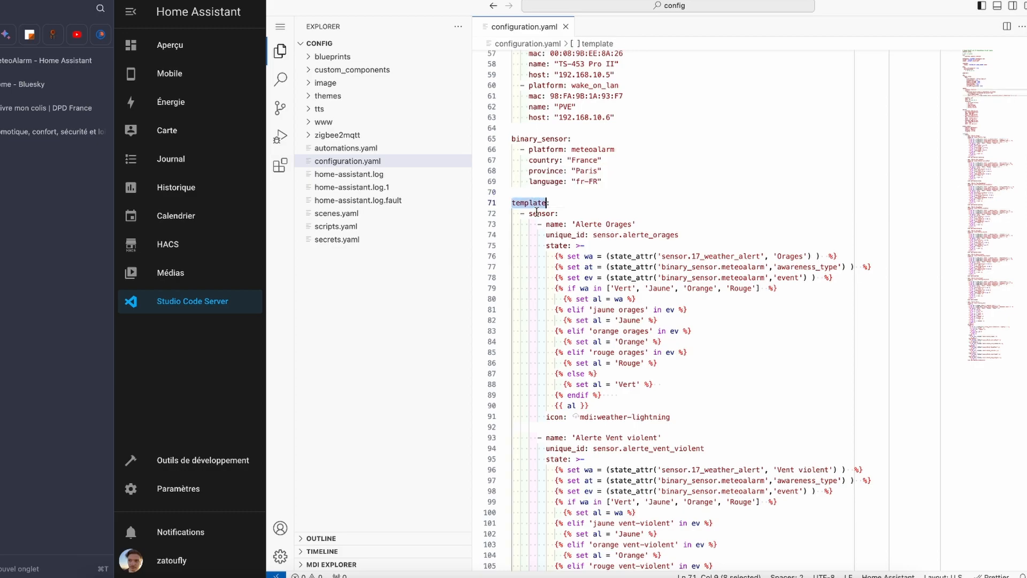
pyautogui.doubleClick(539, 214)
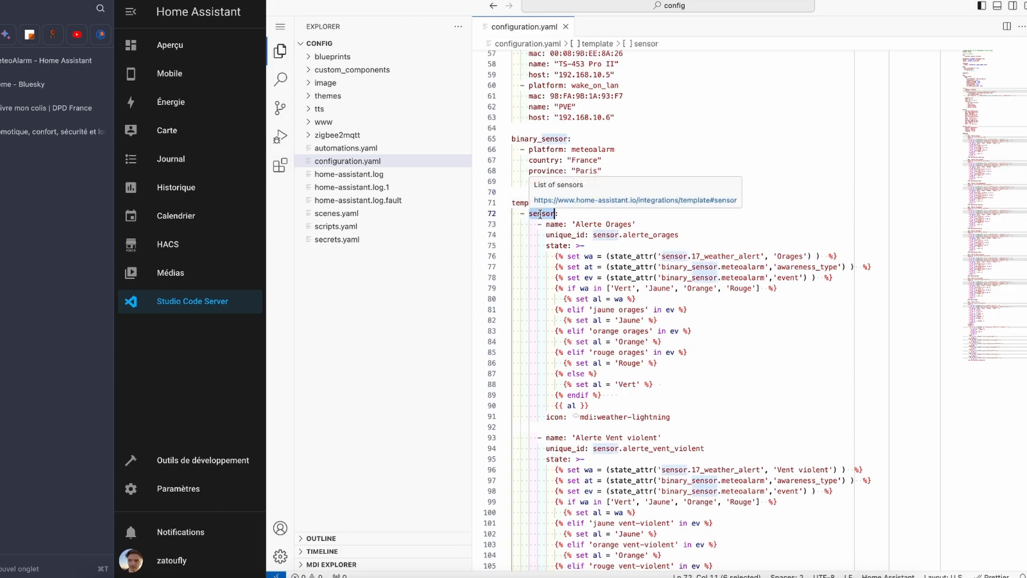
pyautogui.scroll(-1, 558, 238)
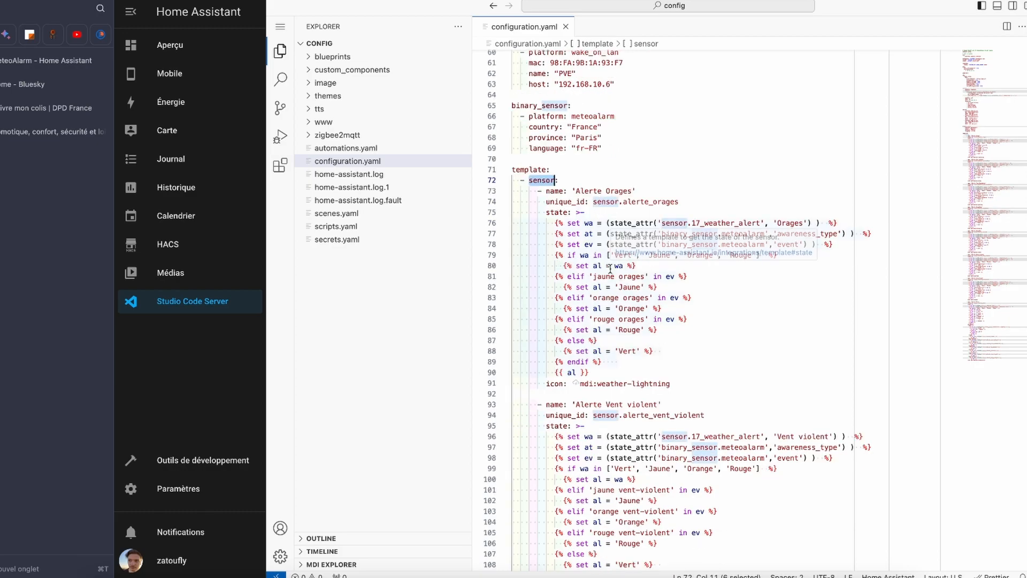
pyautogui.click(641, 266)
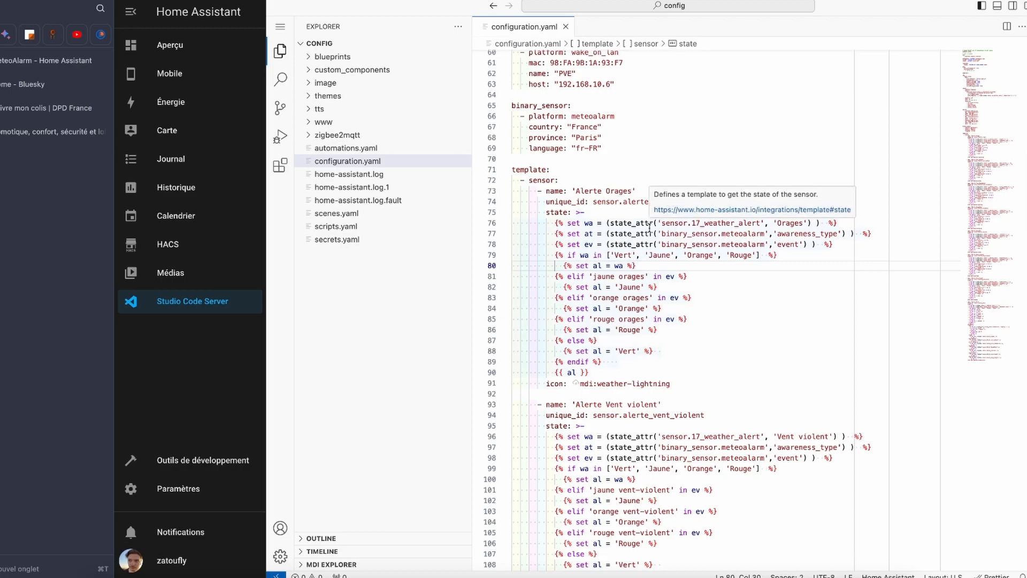
pyautogui.click(628, 255)
pyautogui.doubleClick(624, 255)
pyautogui.doubleClick(659, 255)
pyautogui.doubleClick(696, 254)
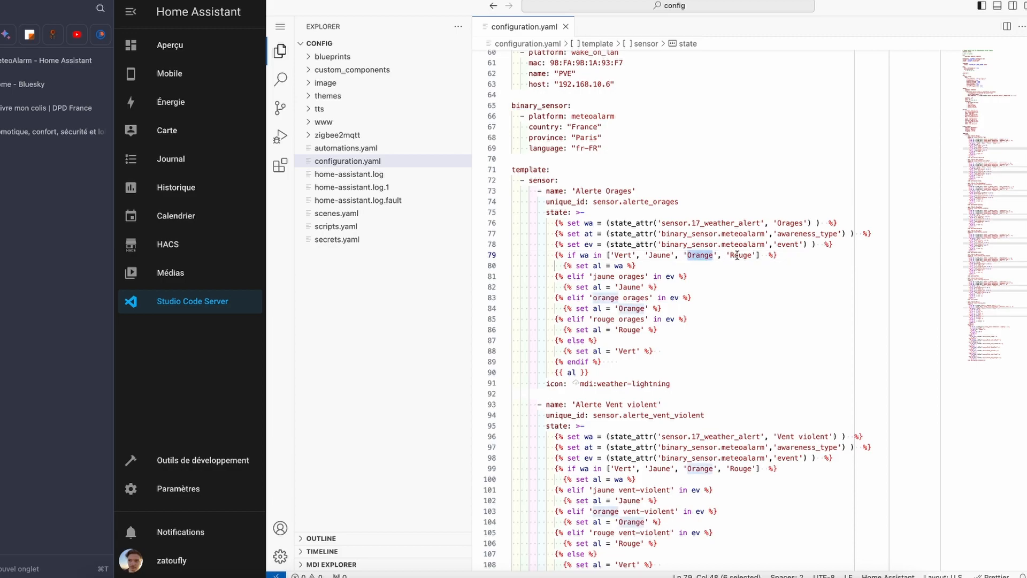
# Change the department number in the Alerte Orages state template so it references sensor.92_weather_alert.
pyautogui.click(700, 222)
pyautogui.moveTo(701, 223); pyautogui.dragTo(692, 222)
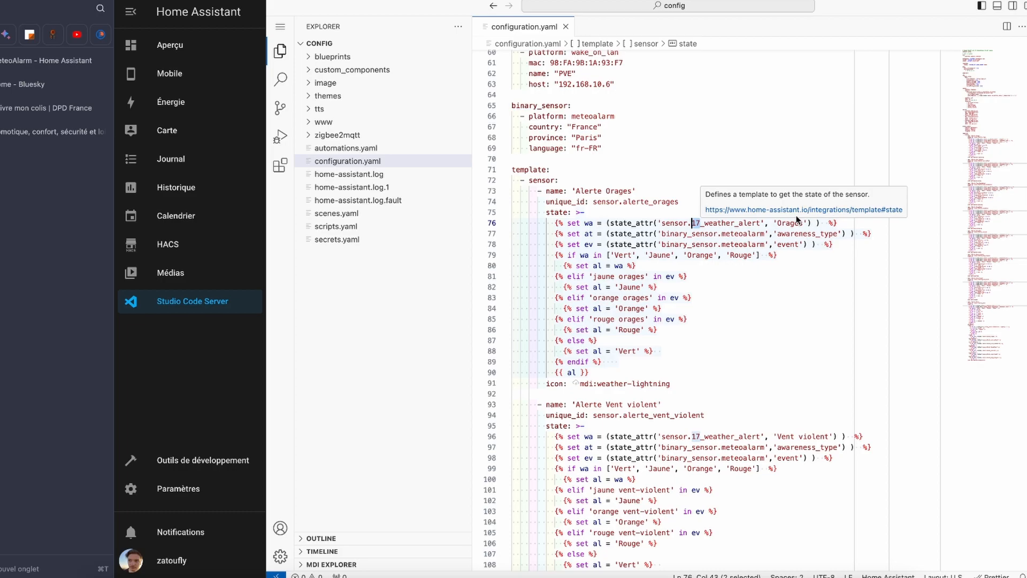
pyautogui.write('92')
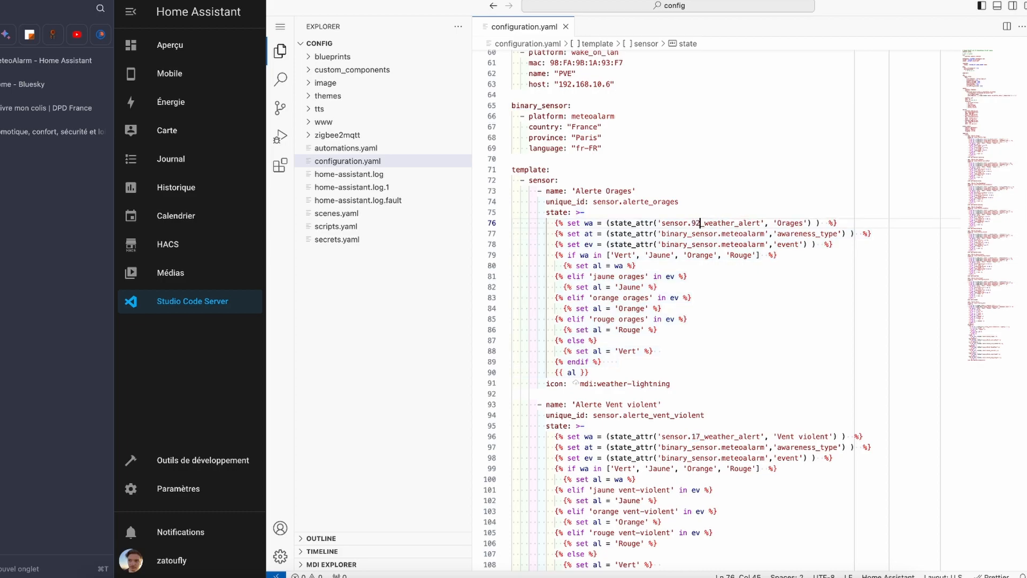
# Set the department number in the Alerte Orages state template back to 17 so it references sensor.17_weather_alert.
pyautogui.press('BackSpace')
pyautogui.press('BackSpace')
pyautogui.write('17')
# Prepare a find-and-replace for 17_weather_alert in configuration.yaml, clear the department number in its replacement text, and close it without replacing.
pyautogui.click(693, 437)
pyautogui.scroll(-10, 693, 437)
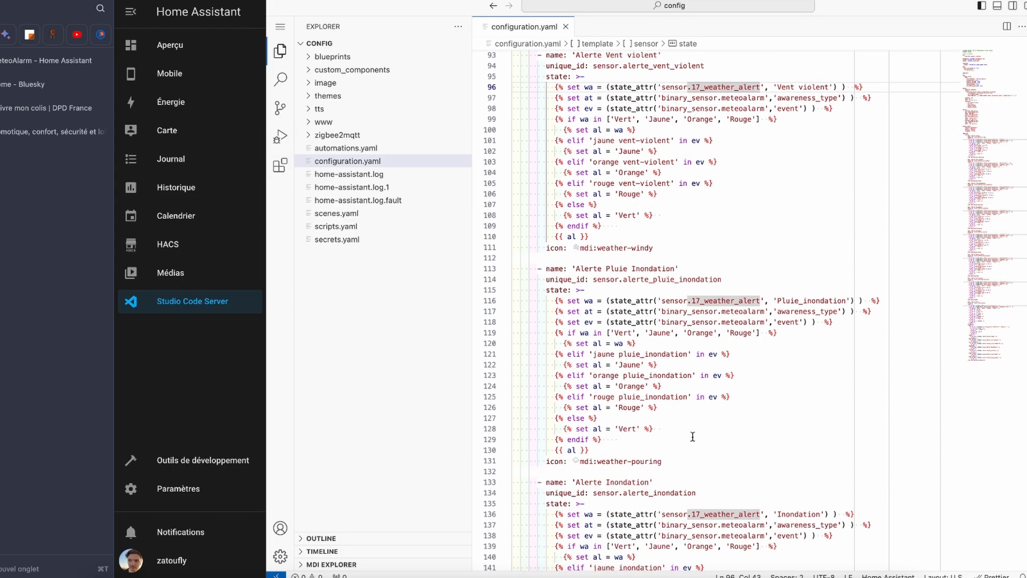
pyautogui.doubleClick(718, 301)
pyautogui.click(701, 87)
pyautogui.press('super+f')
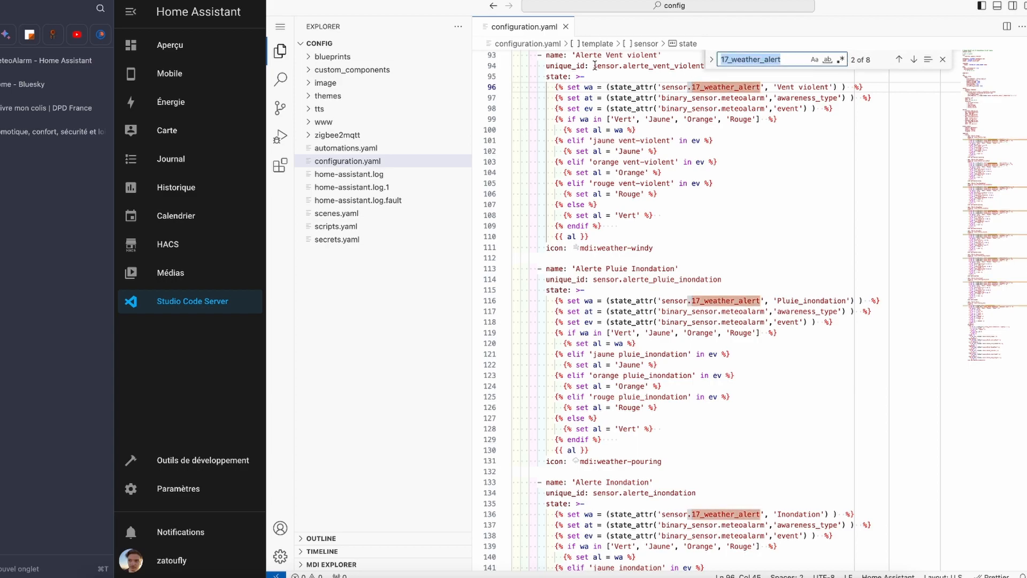
pyautogui.click(712, 62)
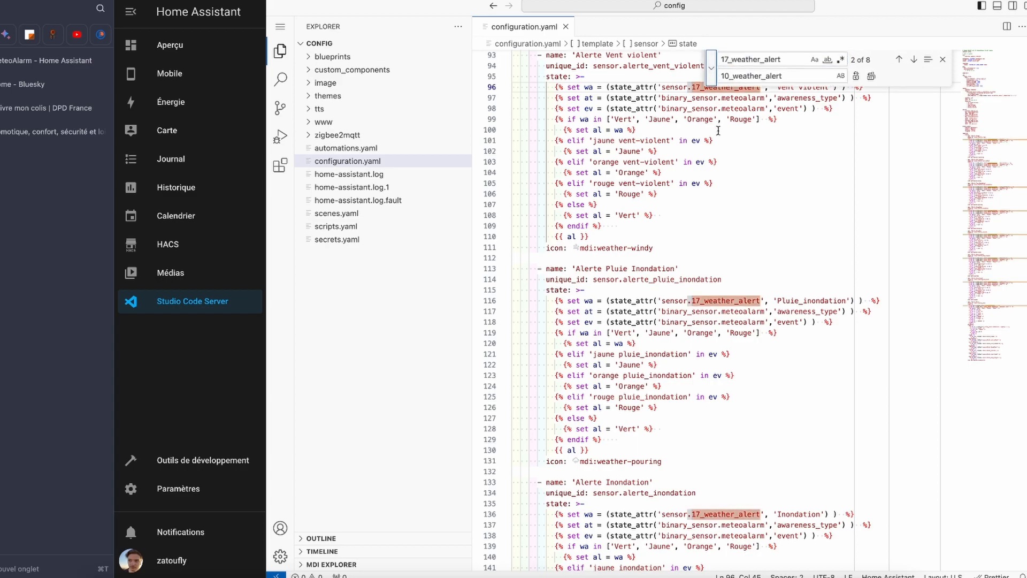
pyautogui.click(733, 60)
pyautogui.moveTo(729, 75); pyautogui.dragTo(717, 76)
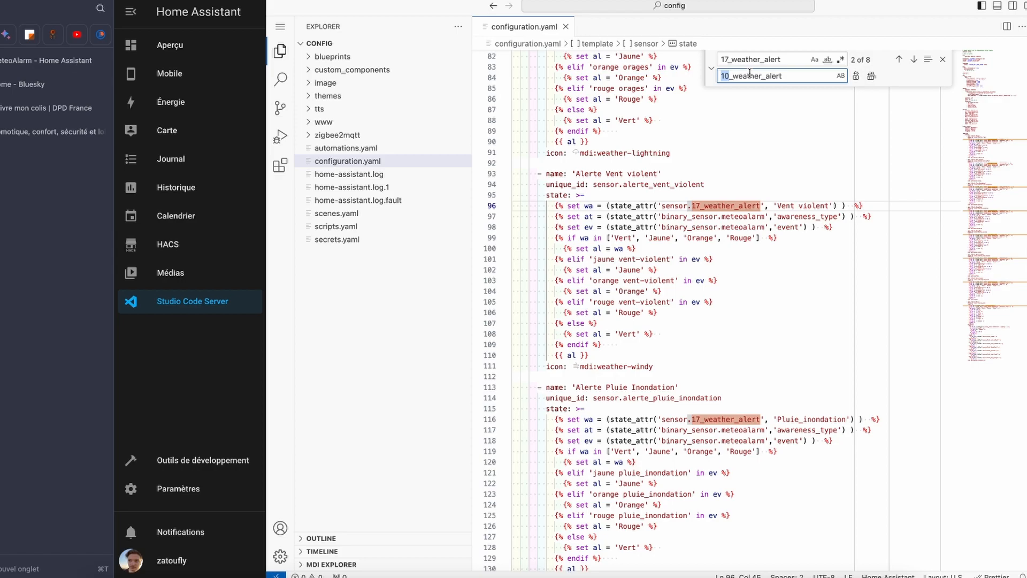
pyautogui.press('BackSpace')
pyautogui.press('Escape')
# Verify the YAML configuration from the developer tools and restart Home Assistant.
pyautogui.scroll(-3, 712, 159)
pyautogui.scroll(-20, 712, 159)
pyautogui.scroll(6, 712, 159)
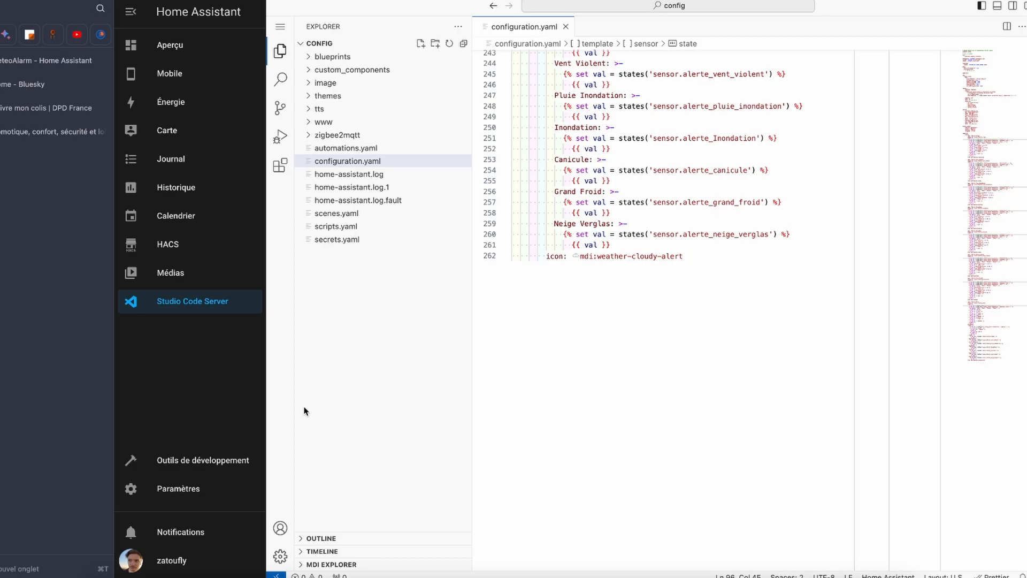
pyautogui.click(226, 465)
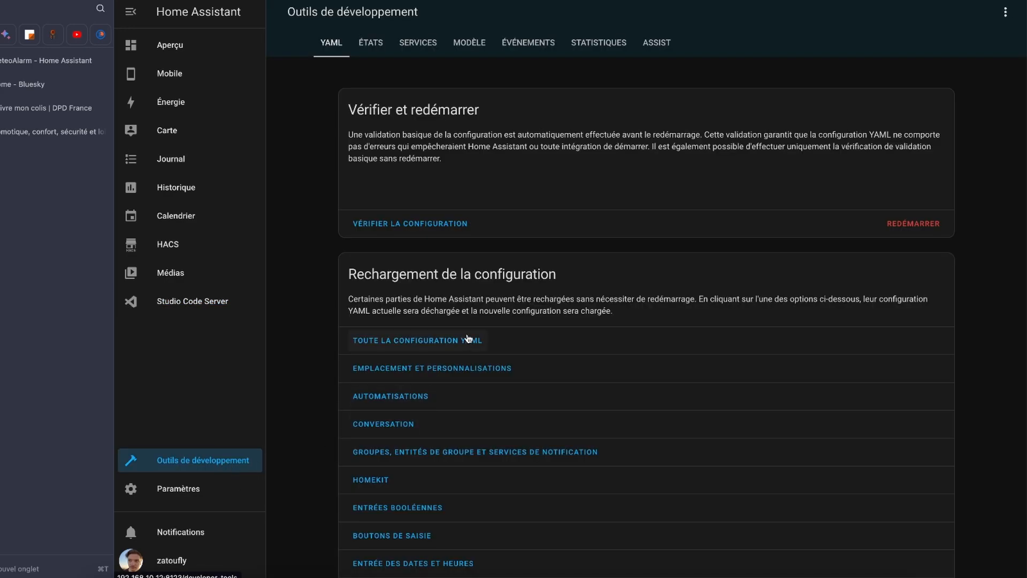
pyautogui.click(457, 221)
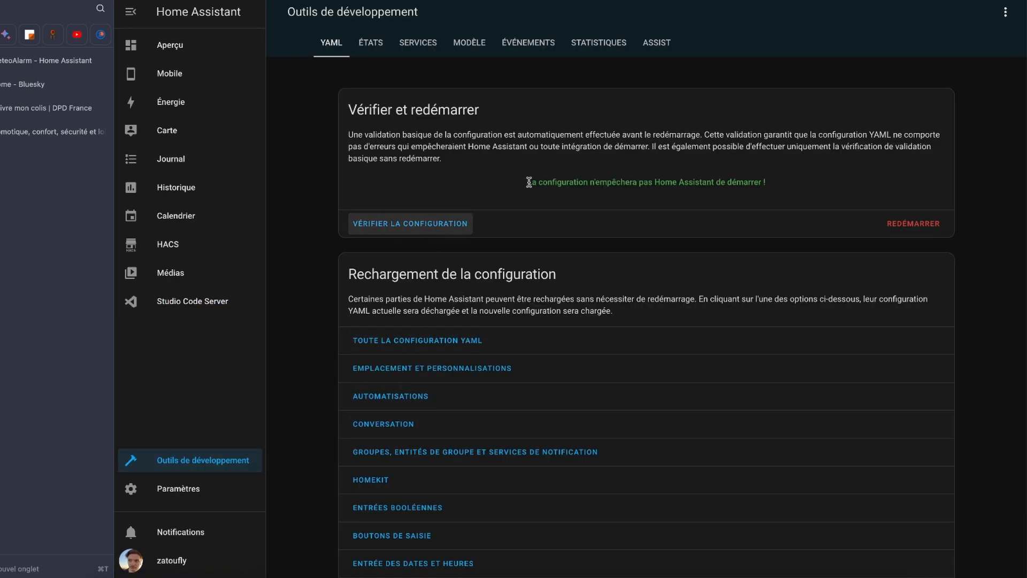
pyautogui.click(900, 222)
pyautogui.click(576, 304)
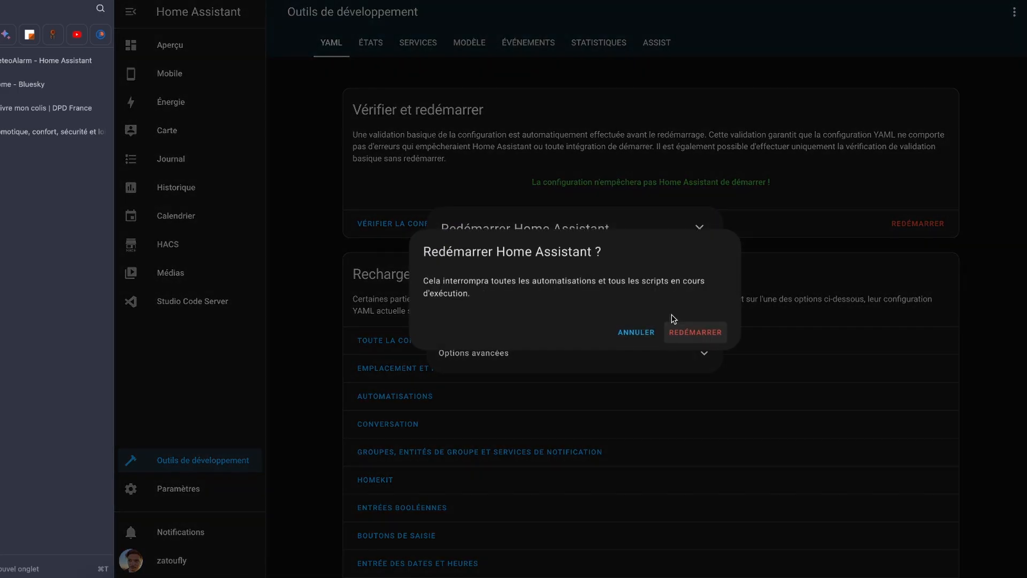
pyautogui.click(697, 332)
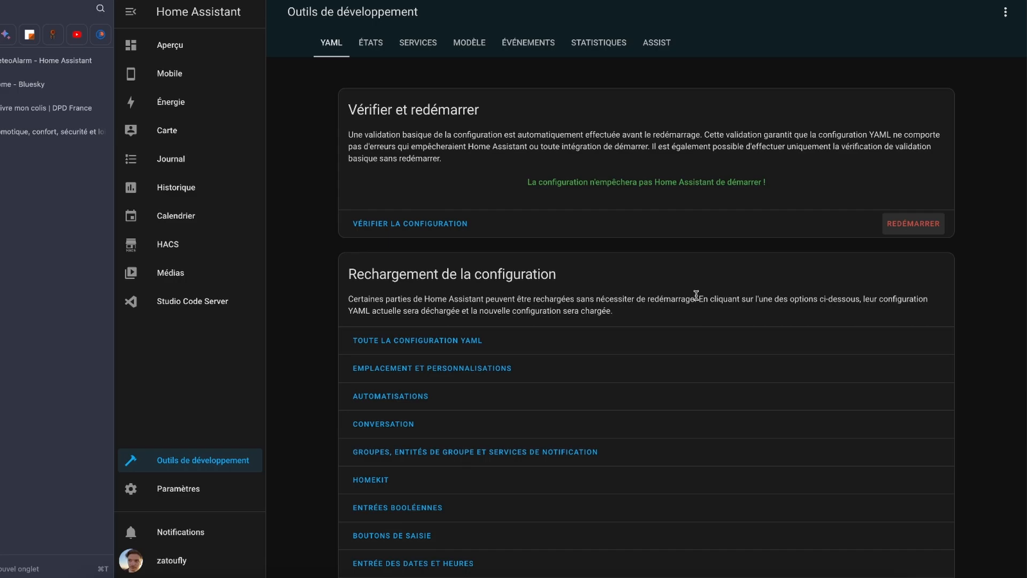
# Open the list of current entity states in the developer tools and filter the entities by "alerte".
pyautogui.click(199, 52)
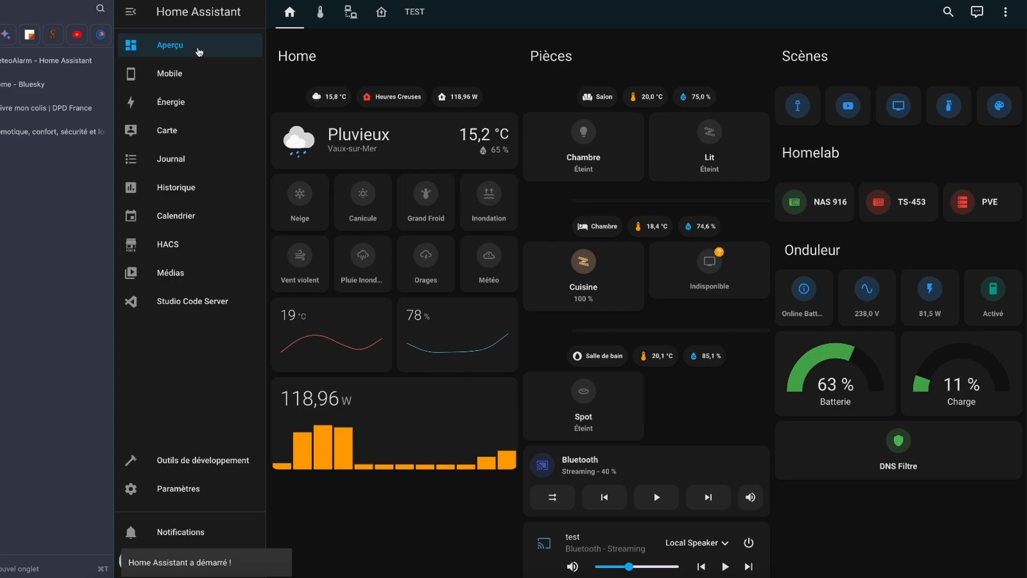
pyautogui.click(192, 459)
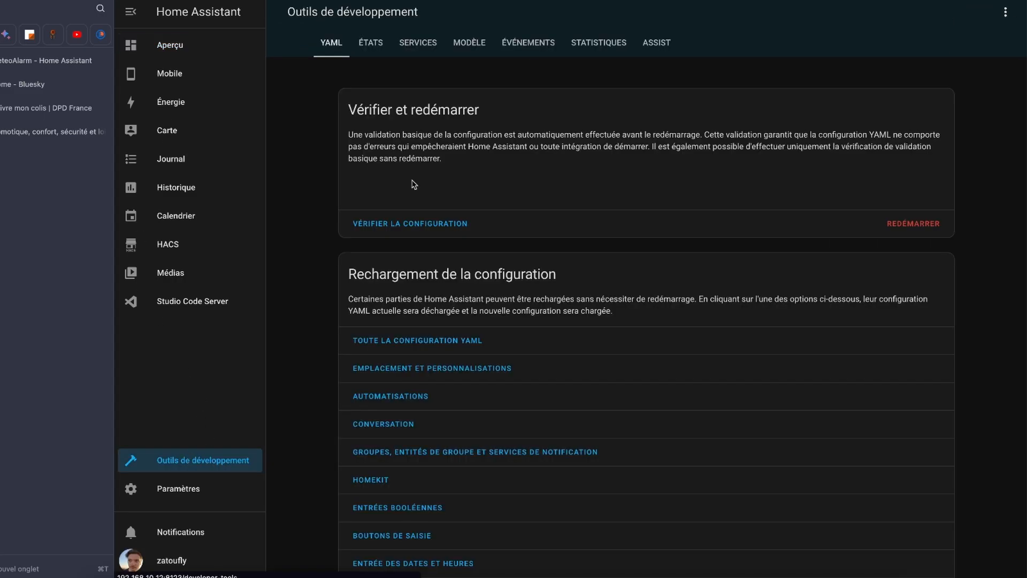
pyautogui.click(377, 43)
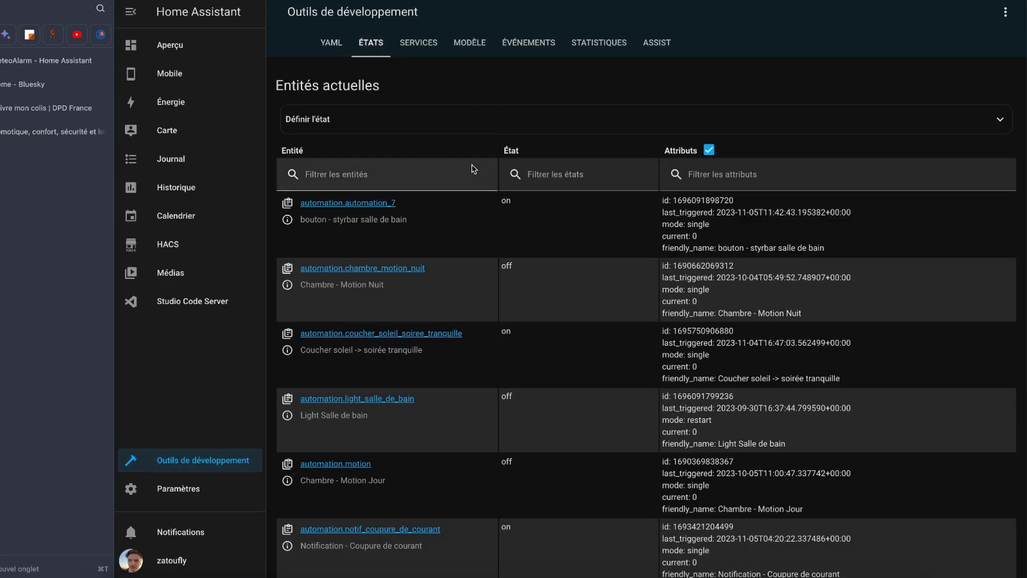
pyautogui.write('alerte')
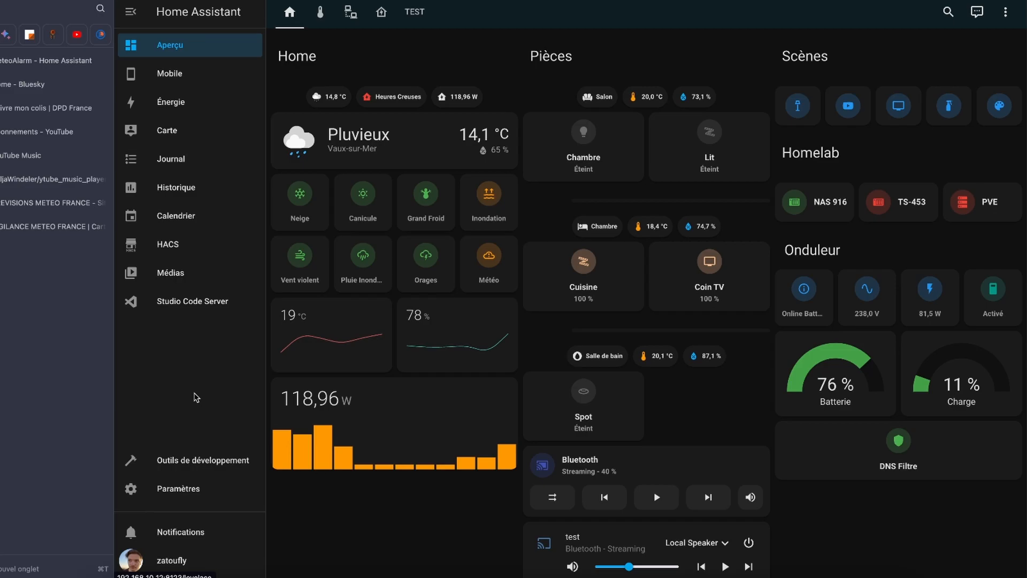
# Consult the Vigilance Meteo France map and highlight the Charente-Maritime province under binary_sensor in configuration.yaml.
pyautogui.click(62, 231)
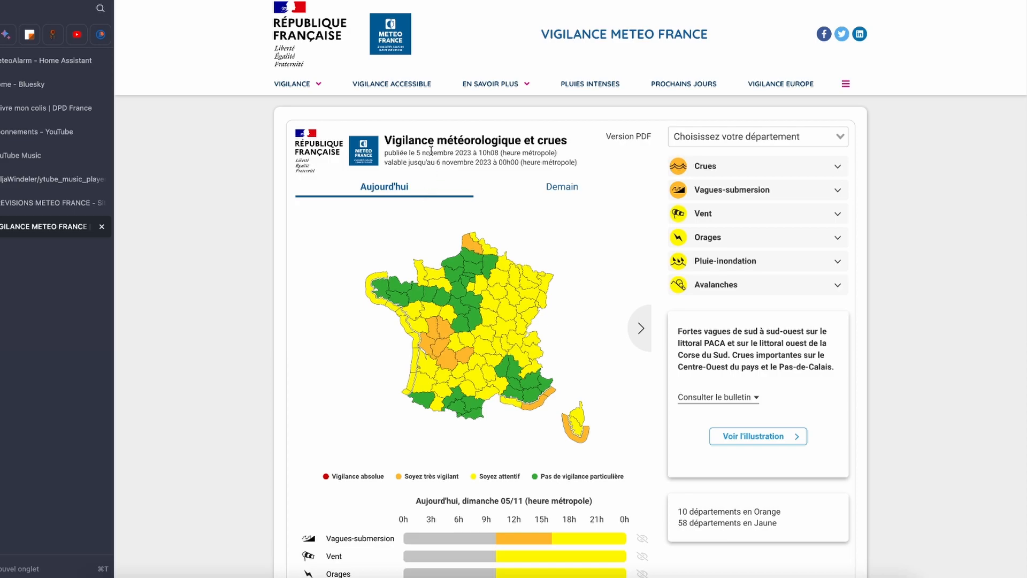
pyautogui.moveTo(466, 303)
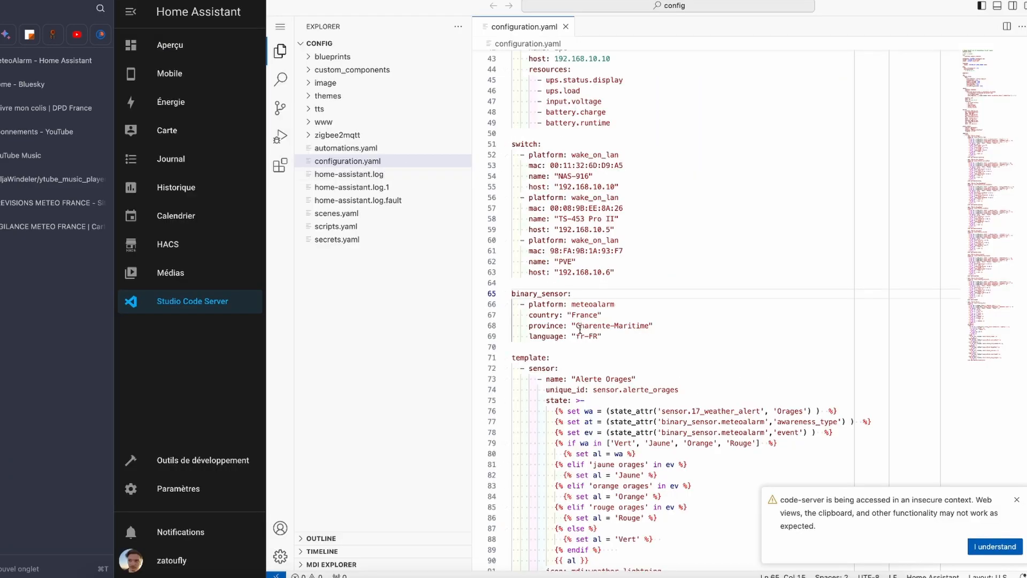
pyautogui.moveTo(576, 326); pyautogui.dragTo(649, 321)
pyautogui.click(659, 325)
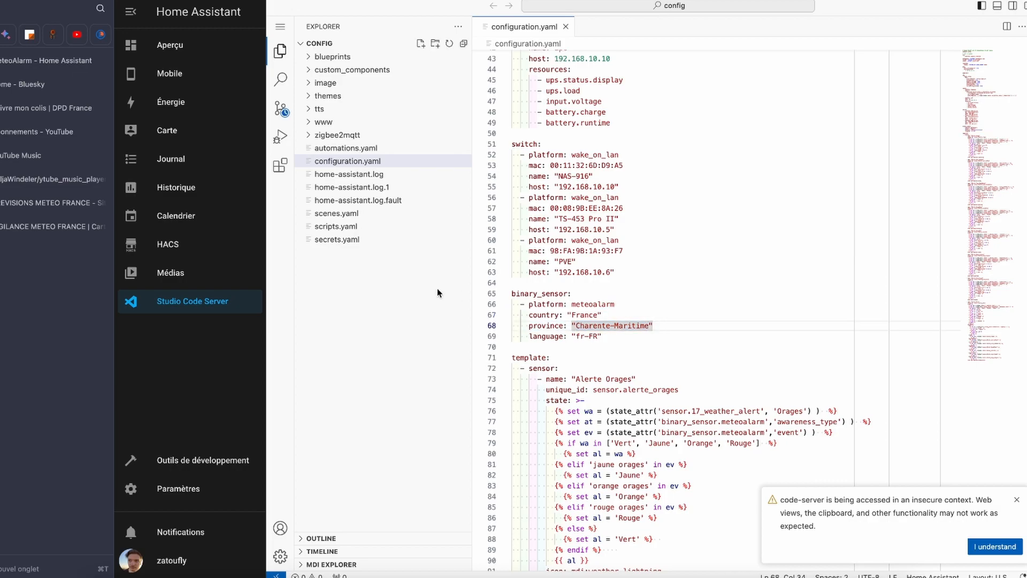
pyautogui.click(645, 324)
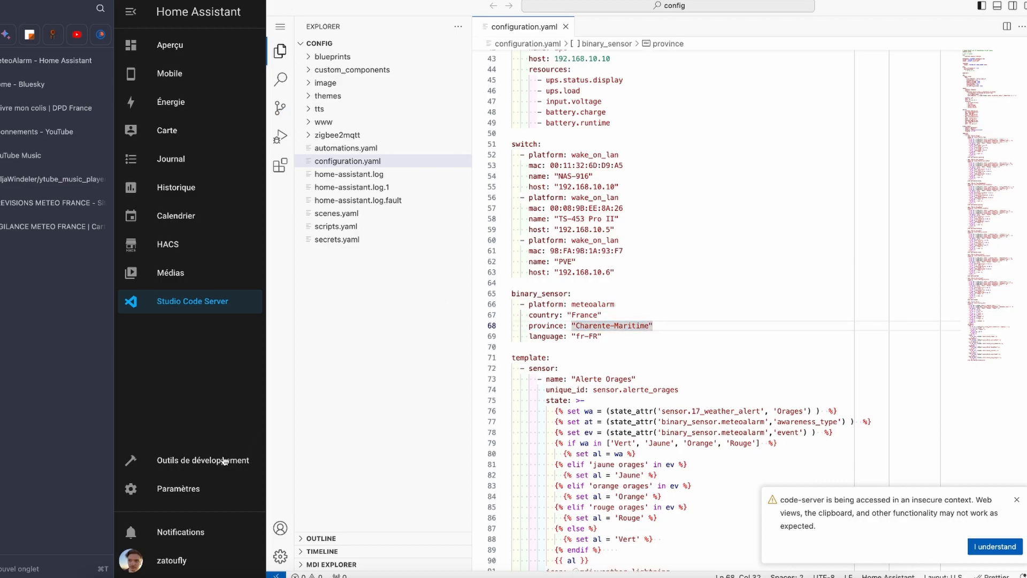
# View the Alerte Météo details from the overview dashboard and examine its attributes, especially the Inondation level.
pyautogui.click(198, 460)
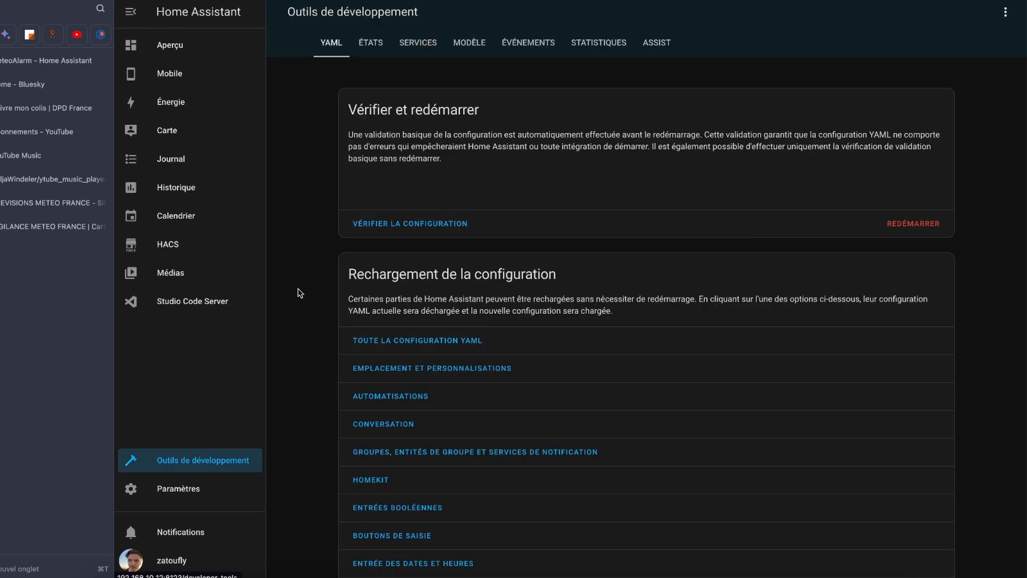
pyautogui.click(201, 46)
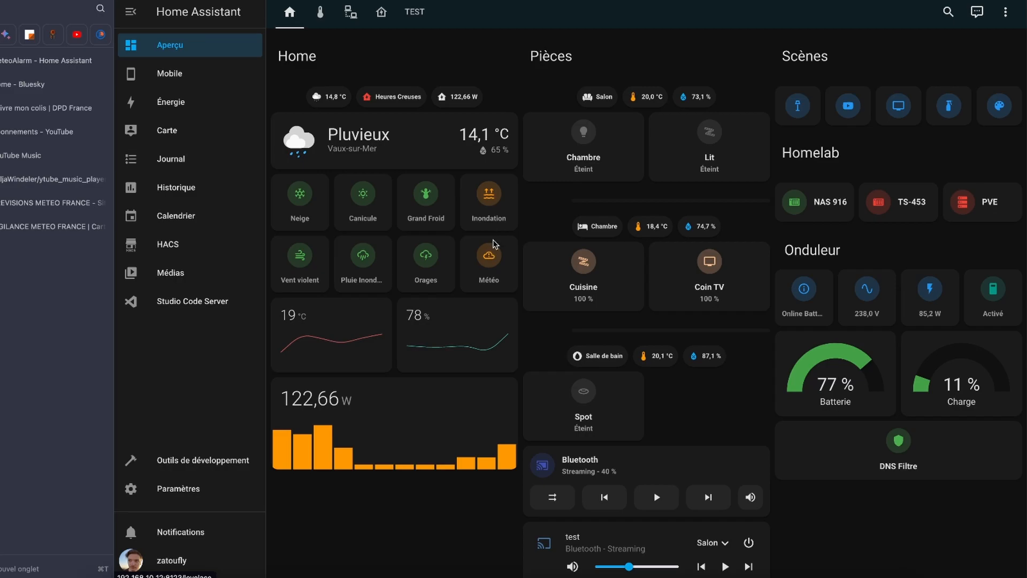
pyautogui.click(492, 256)
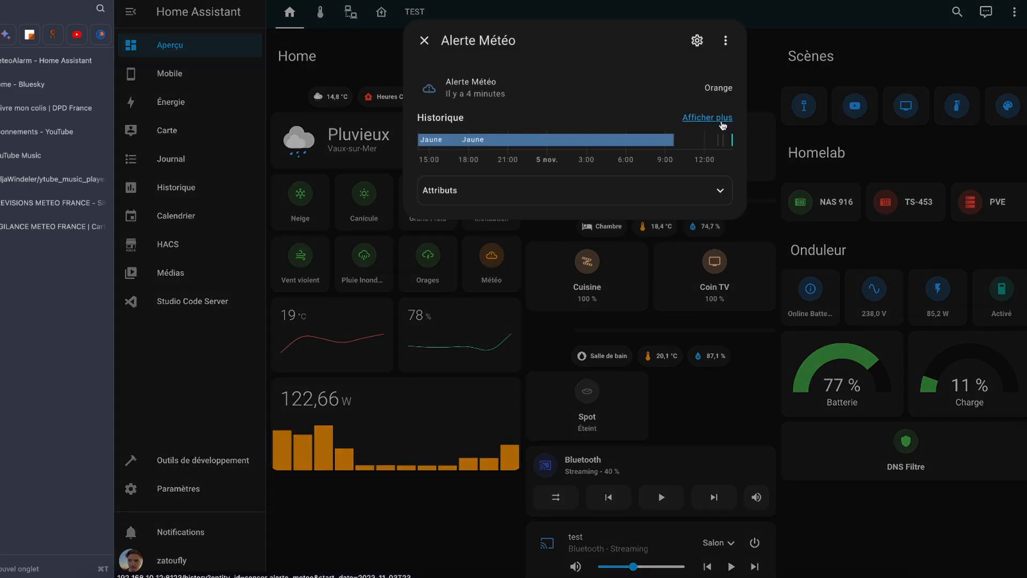
pyautogui.click(673, 193)
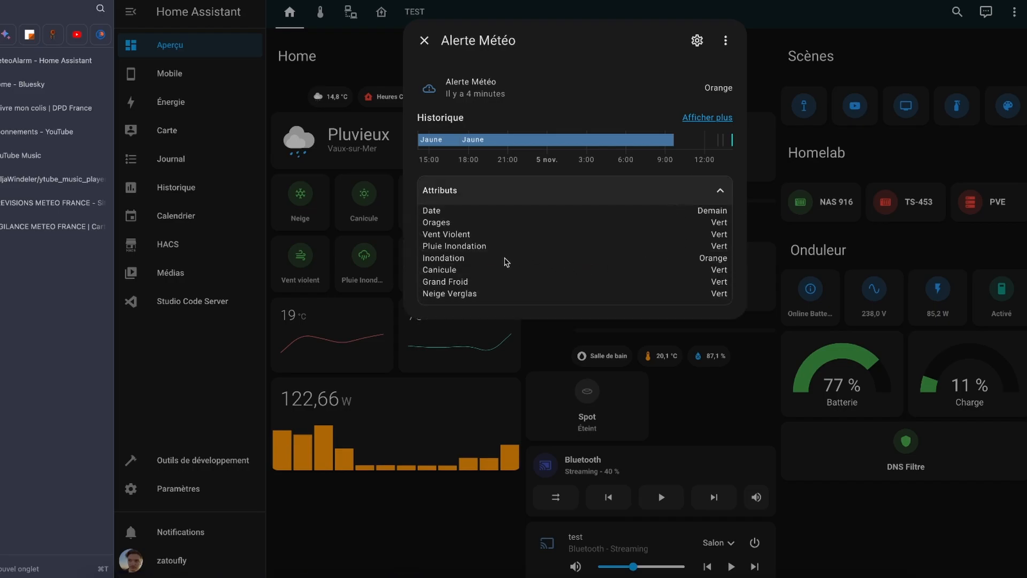
pyautogui.doubleClick(448, 258)
pyautogui.doubleClick(720, 259)
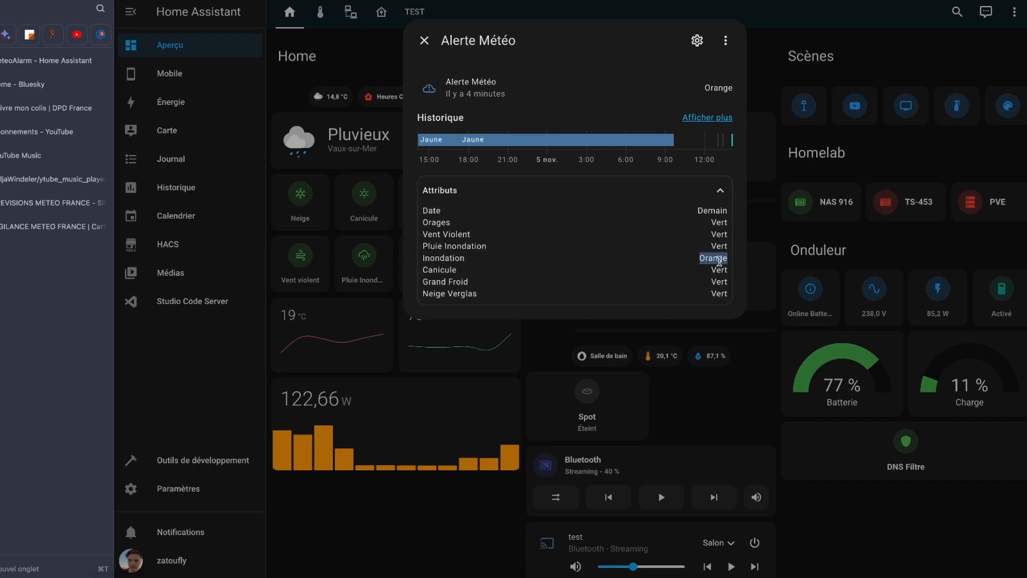
pyautogui.click(786, 59)
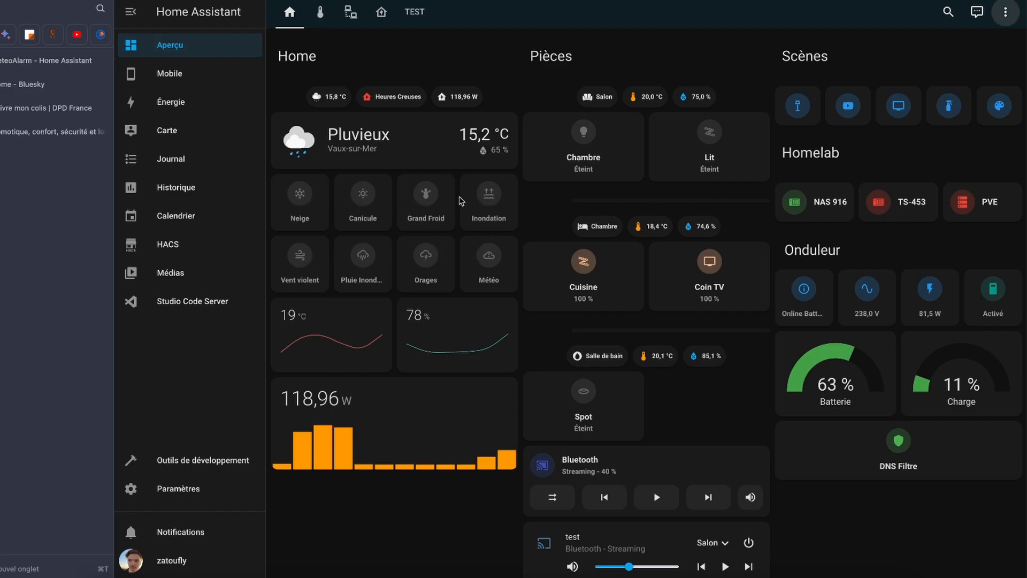
# View the state and history of the Alerte Grand-froid and Alerte Vent violent sensors on the dashboard.
pyautogui.click(427, 195)
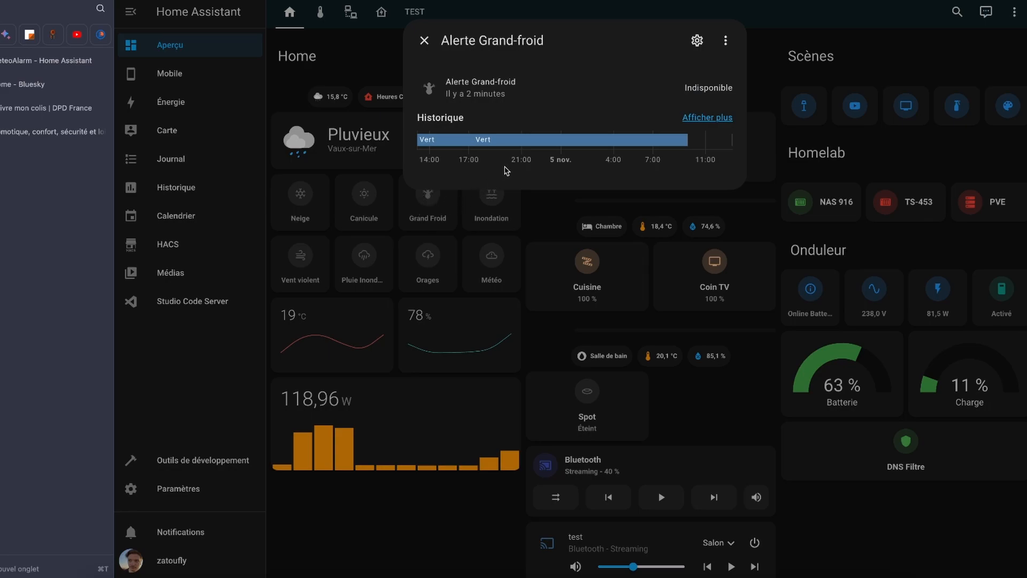
pyautogui.click(446, 234)
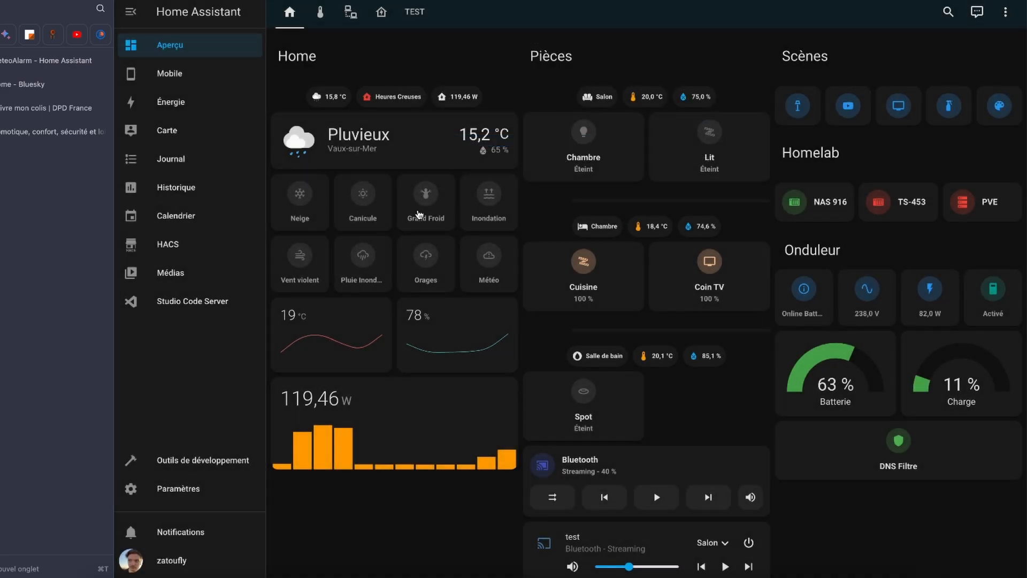
pyautogui.click(305, 262)
pyautogui.moveTo(497, 142)
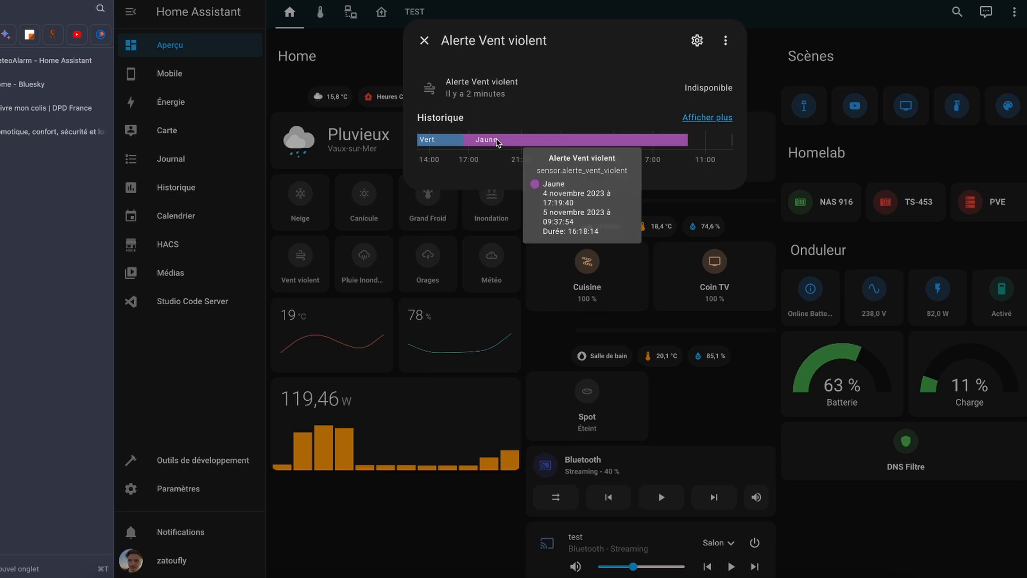
pyautogui.click(474, 210)
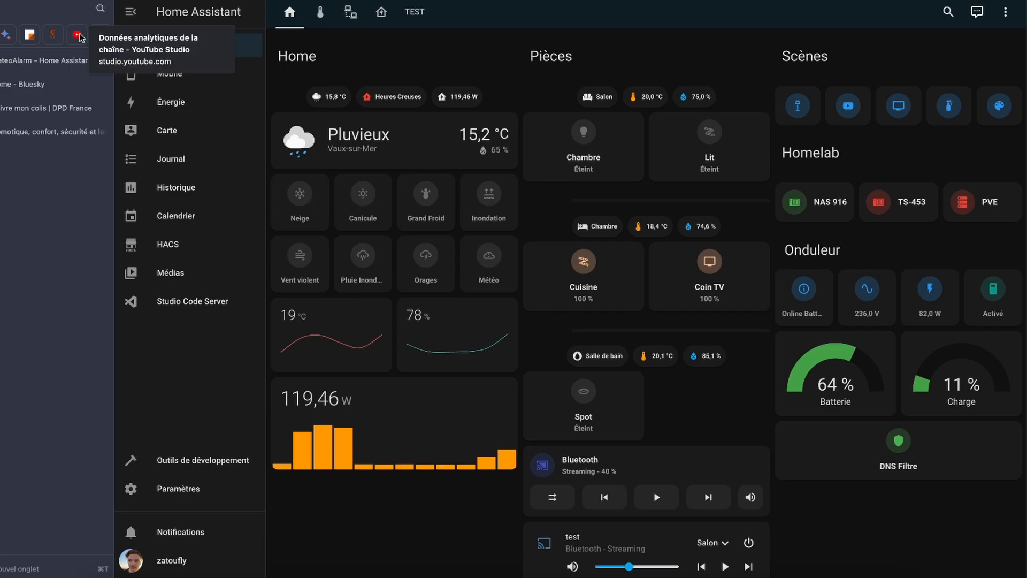
# Switch to the Zatoufly article and examine its Dashboard Mushroom section with the alert card preview and YAML code.
pyautogui.click(53, 35)
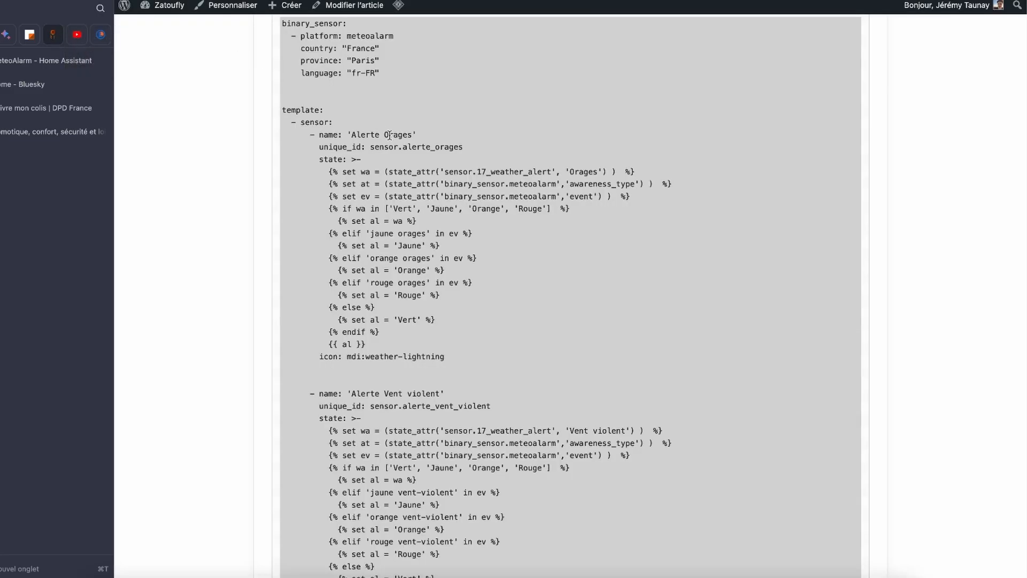
pyautogui.scroll(-20, 423, 376)
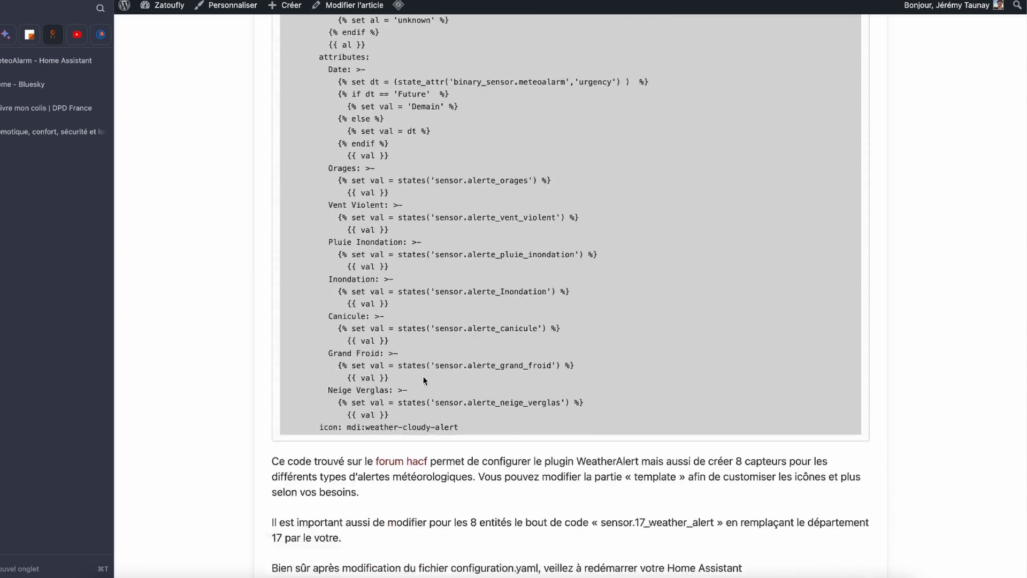
pyautogui.scroll(-6, 422, 376)
pyautogui.scroll(-1, 328, 342)
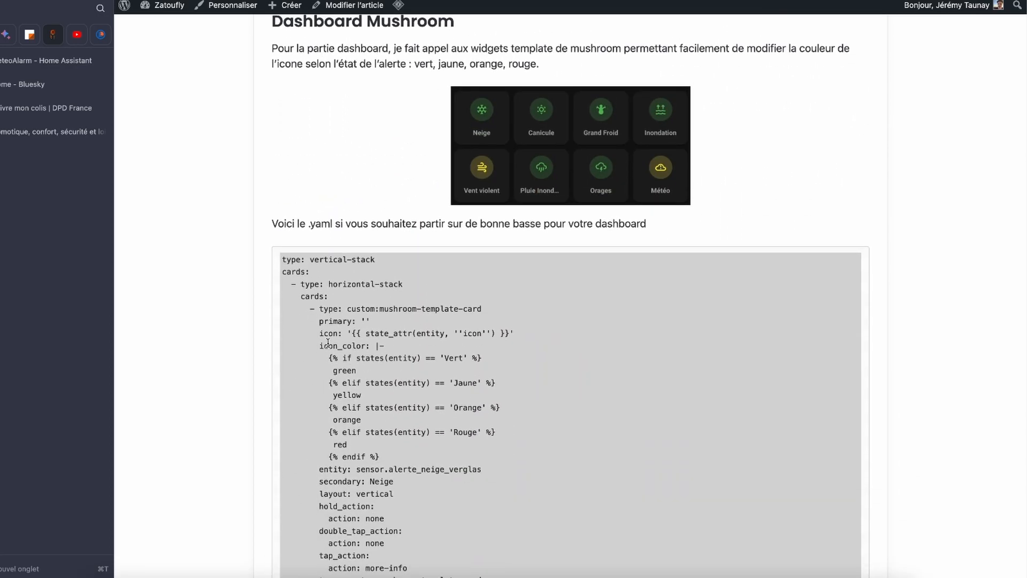
pyautogui.scroll(5, 598, 133)
pyautogui.scroll(1, 597, 132)
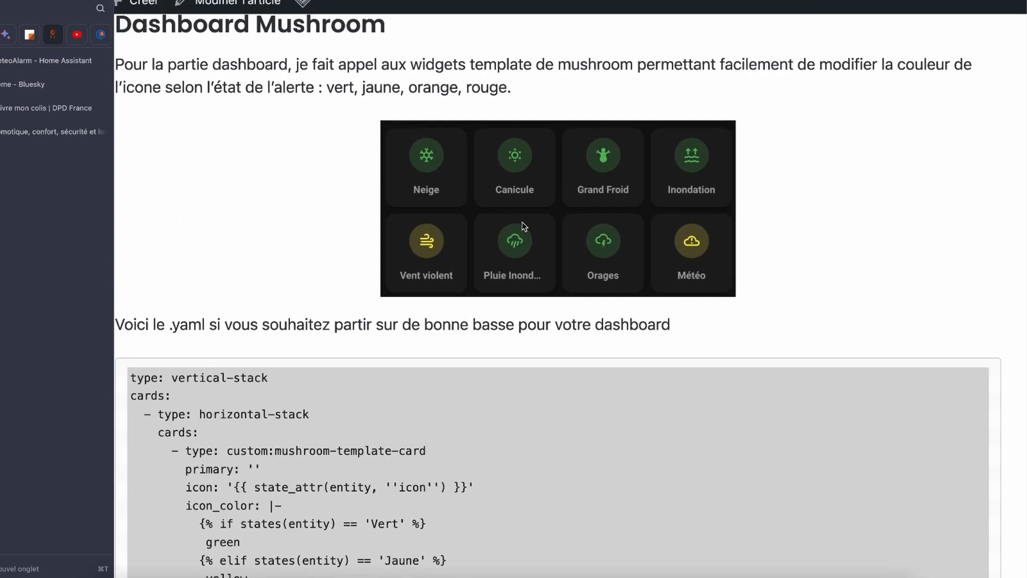
pyautogui.scroll(-5, 623, 225)
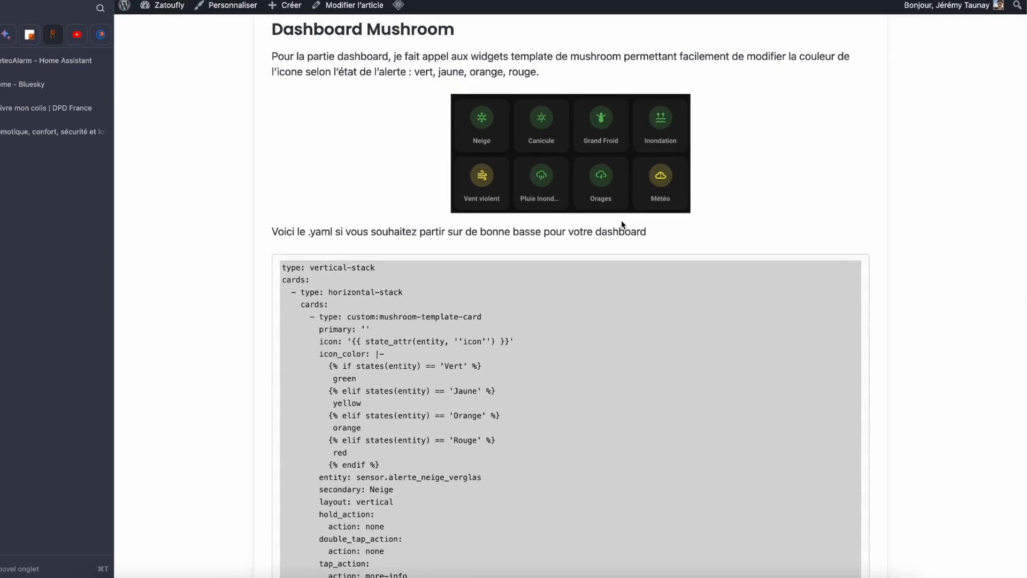
pyautogui.scroll(-2, 565, 289)
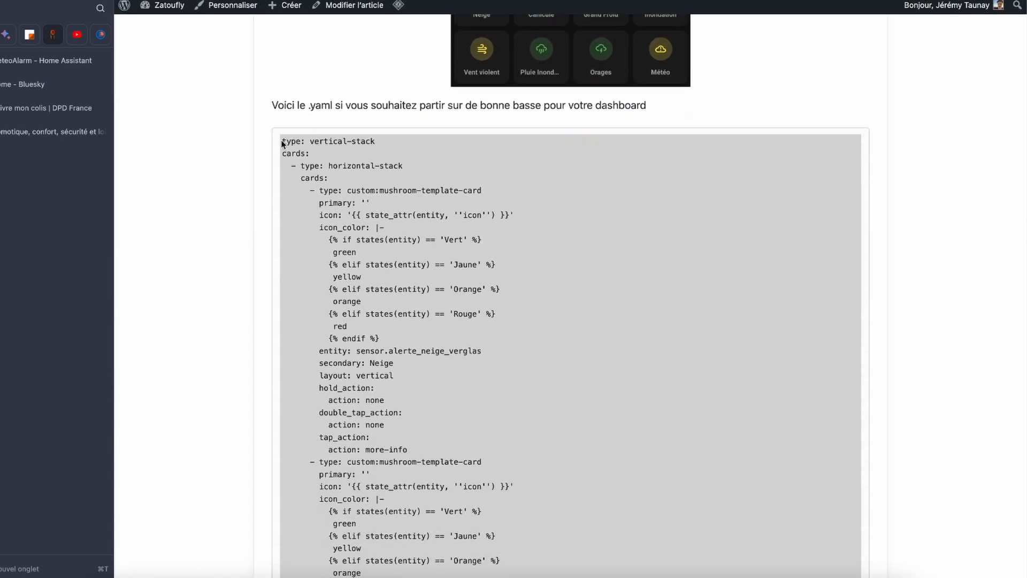
# Copy the complete vertical-stack YAML from the article and open the Home Assistant overview dashboard for editing.
pyautogui.moveTo(281, 143); pyautogui.dragTo(418, 394)
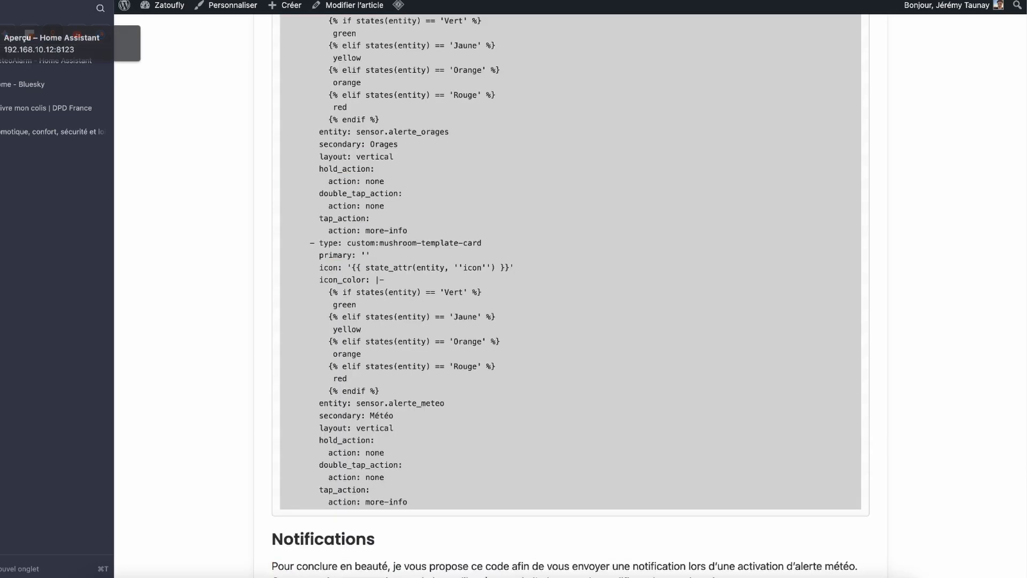
pyautogui.click(48, 60)
pyautogui.click(1006, 11)
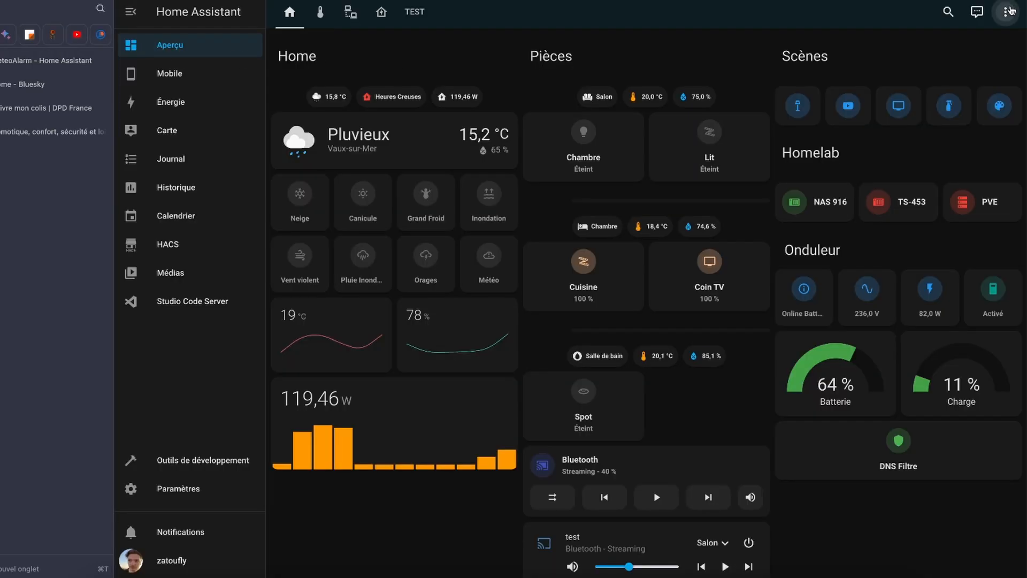
pyautogui.click(931, 41)
pyautogui.scroll(-5, 922, 522)
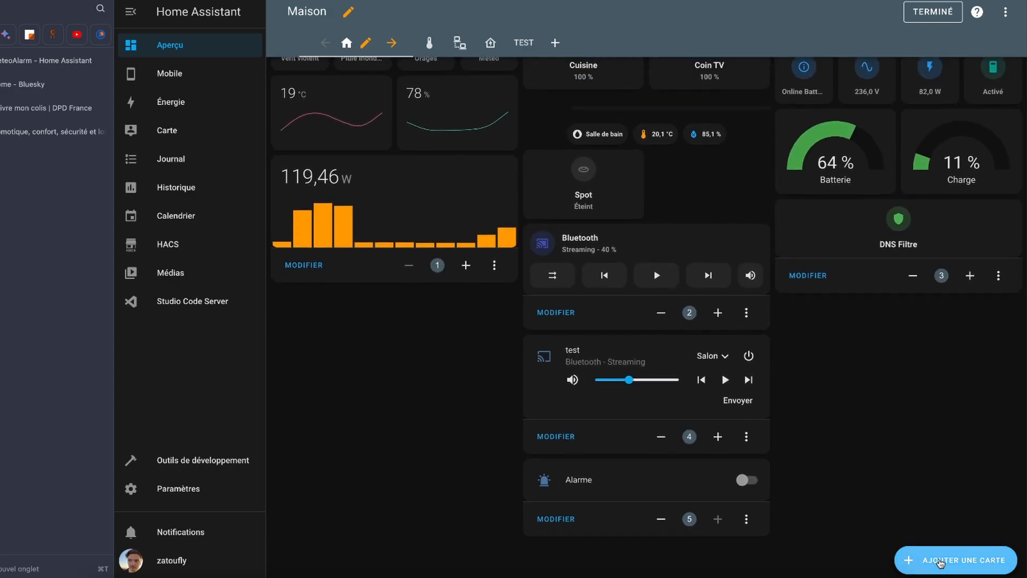
# Add a manual card to the dashboard using the copied vertical-stack YAML of Mushroom alert cards, and save it.
pyautogui.click(956, 559)
pyautogui.scroll(-15, 518, 223)
pyautogui.scroll(-3, 455, 381)
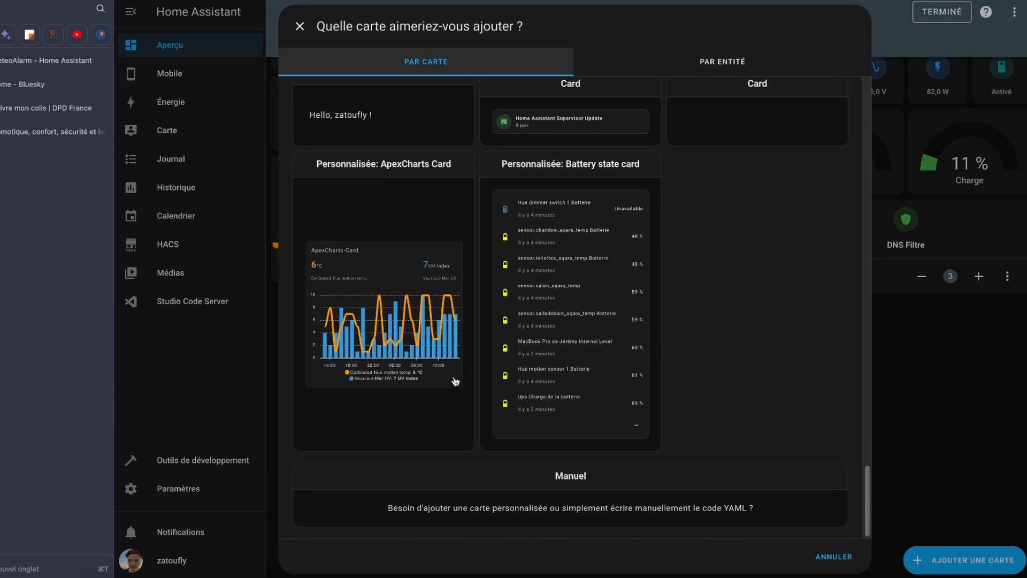
pyautogui.click(521, 486)
pyautogui.click(486, 109)
pyautogui.press('super+a')
pyautogui.press('super+v')
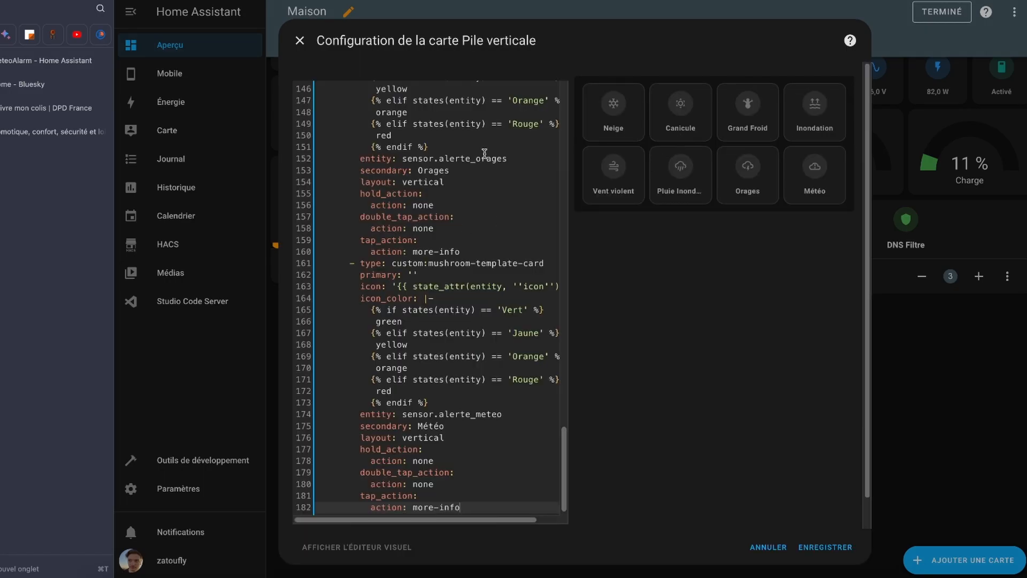
pyautogui.scroll(15, 485, 153)
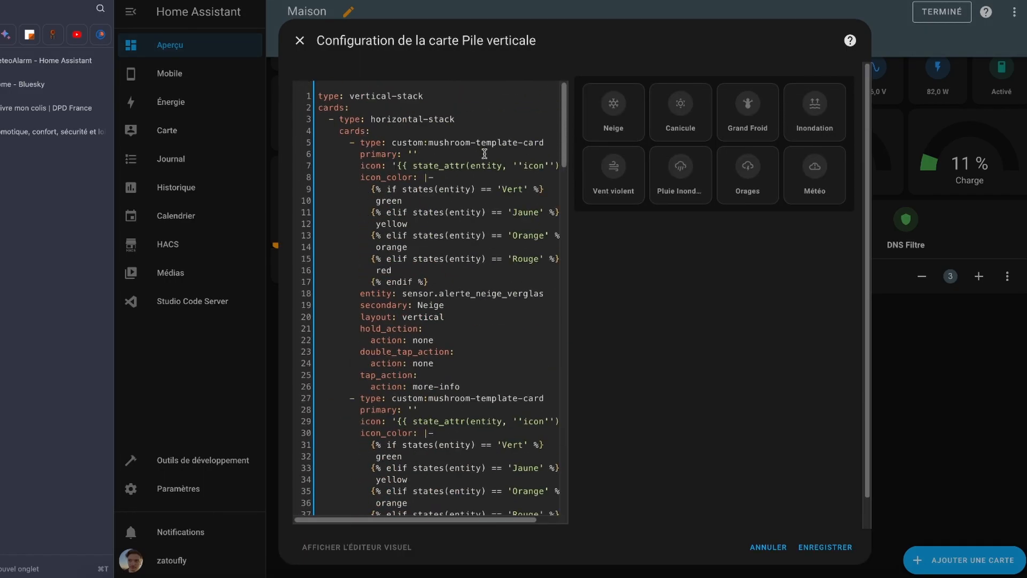
pyautogui.click(846, 546)
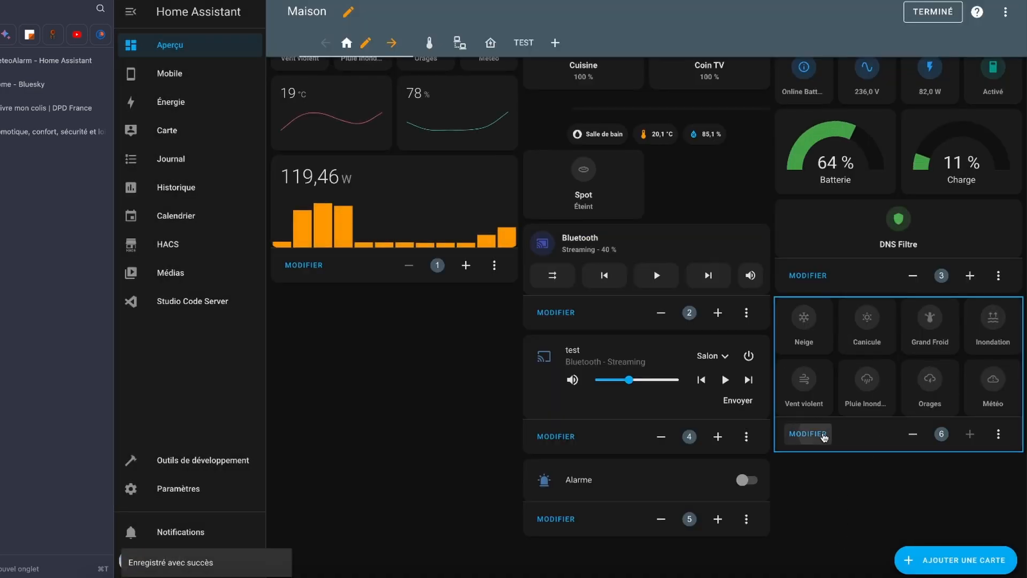
# Open the new vertical stack card's configuration and compare its two horizontal rows of alert cards.
pyautogui.click(809, 434)
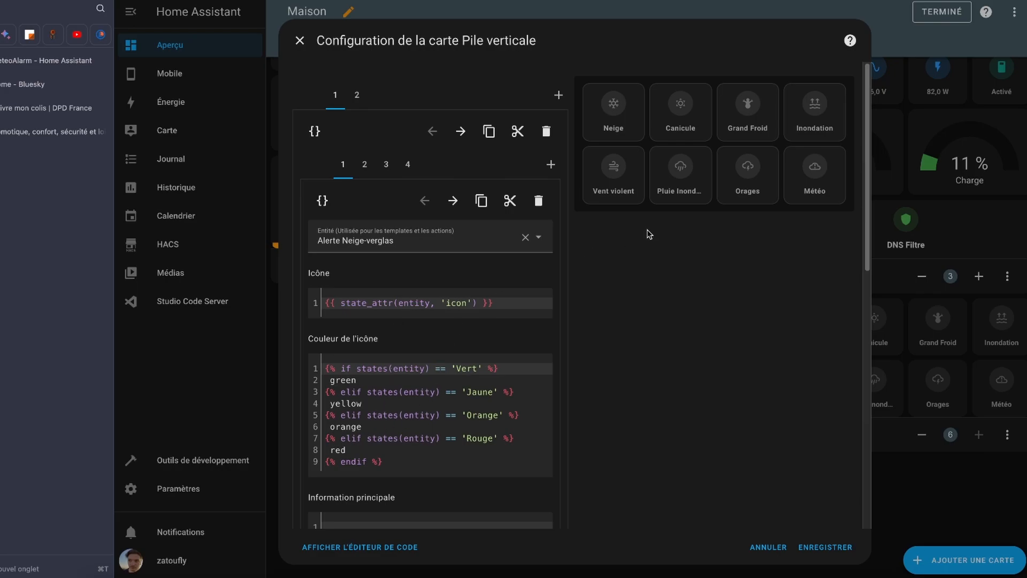
pyautogui.click(354, 95)
pyautogui.click(336, 95)
pyautogui.click(356, 95)
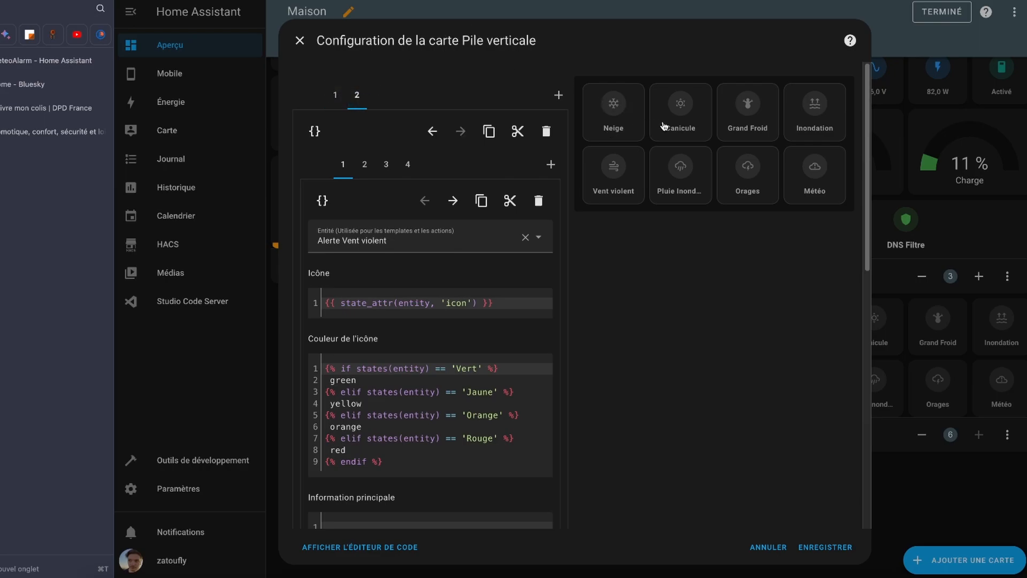
pyautogui.click(337, 97)
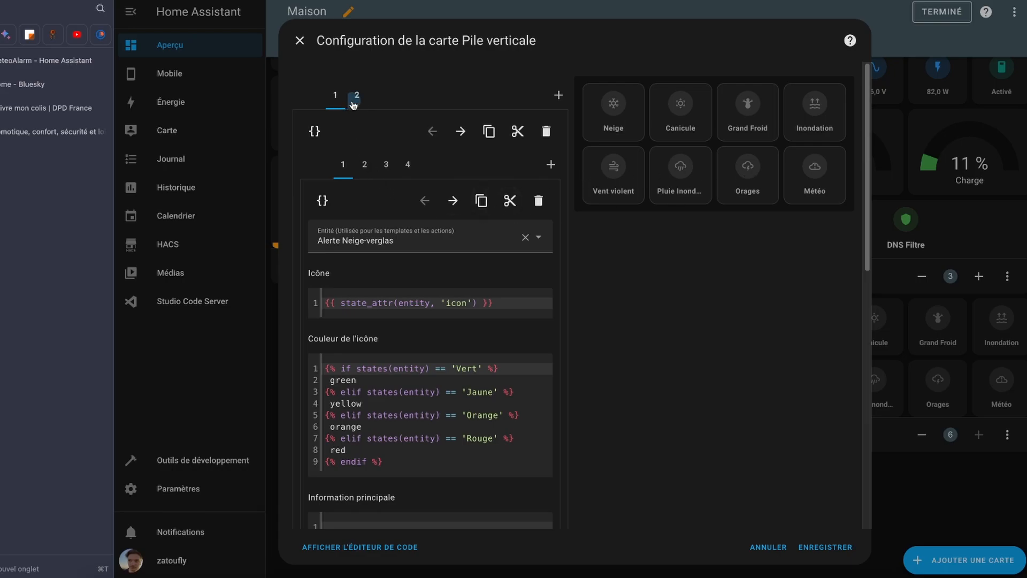
# Examine the alert entity assigned to each of the four cards in both rows of the stack.
pyautogui.click(364, 166)
pyautogui.click(385, 166)
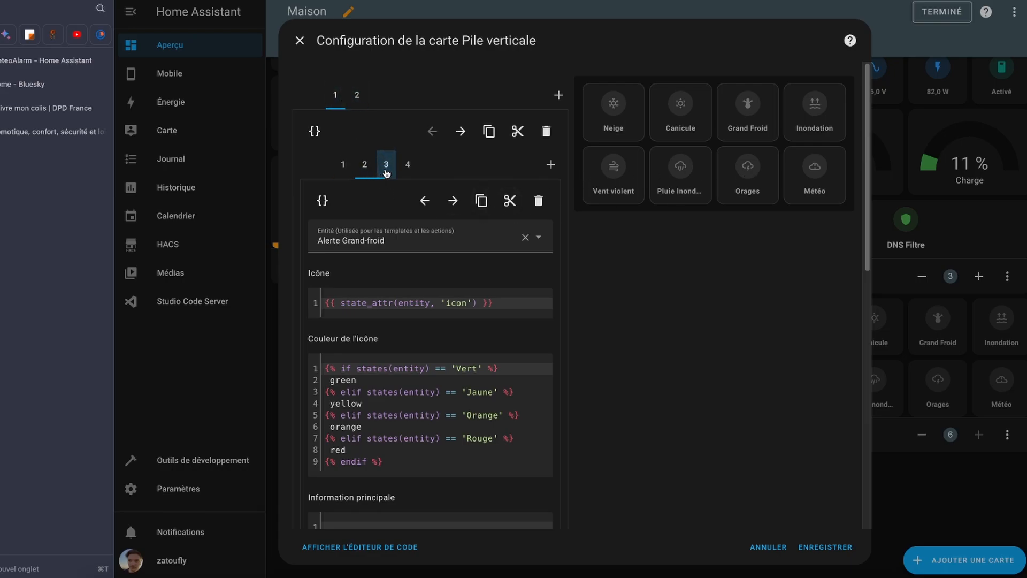
pyautogui.click(405, 166)
pyautogui.click(357, 97)
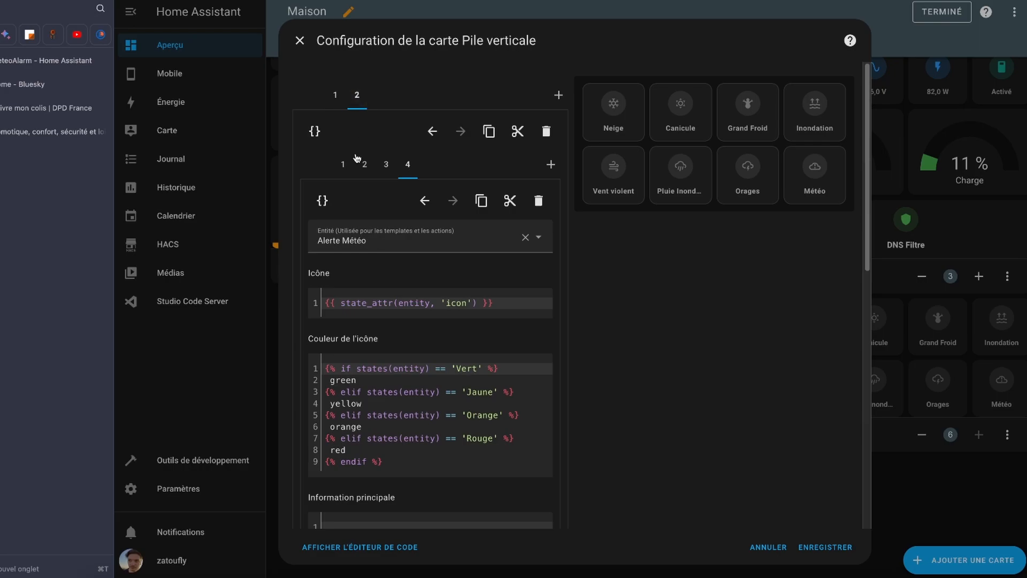
pyautogui.click(343, 165)
pyautogui.click(365, 164)
pyautogui.click(386, 165)
pyautogui.click(335, 95)
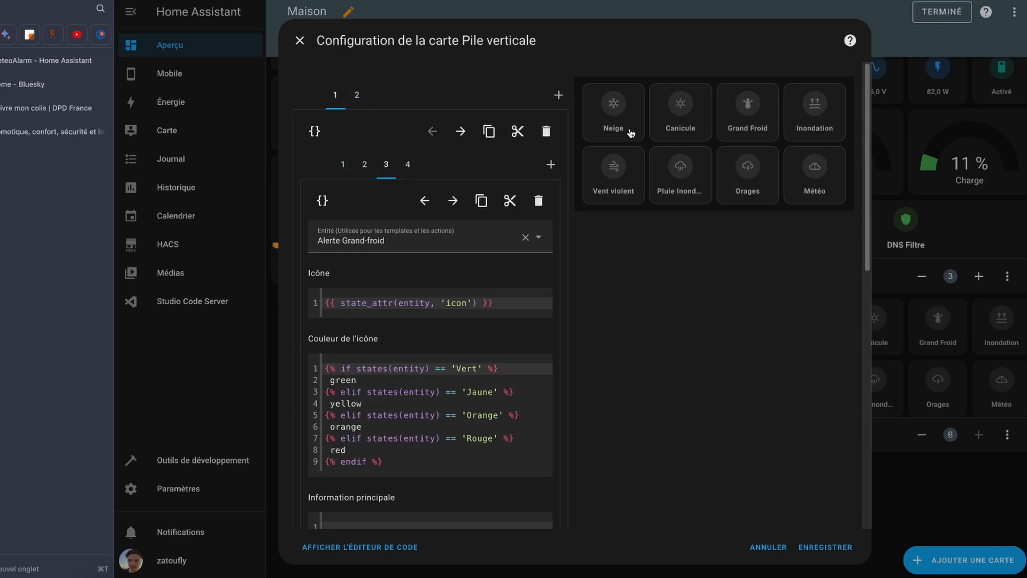
# Examine the icon template of the Alerte Grand-froid card, highlighting the whole expression.
pyautogui.click(394, 299)
pyautogui.hotkey('ctrl', 'a')
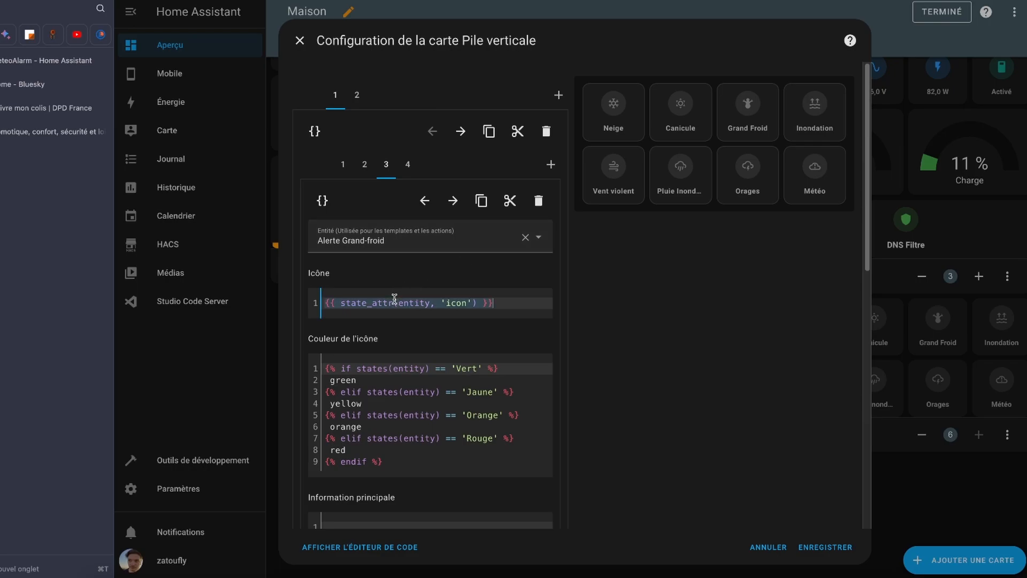
pyautogui.click(426, 310)
pyautogui.scroll(-1, 426, 311)
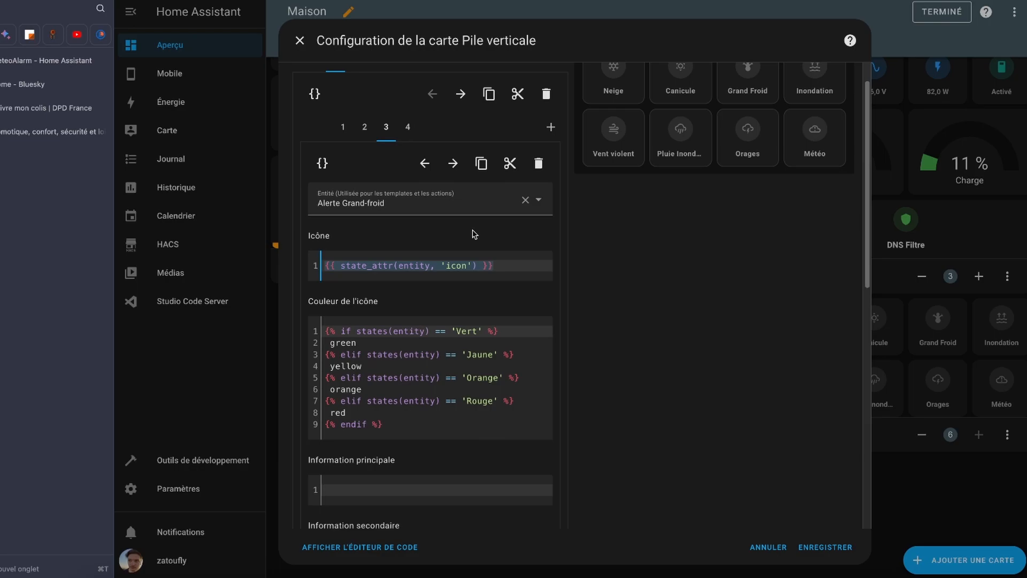
# Examine the icon colour template, highlighting the entity state condition and the Jaune, Orange and Rouge values.
pyautogui.scroll(-1, 444, 268)
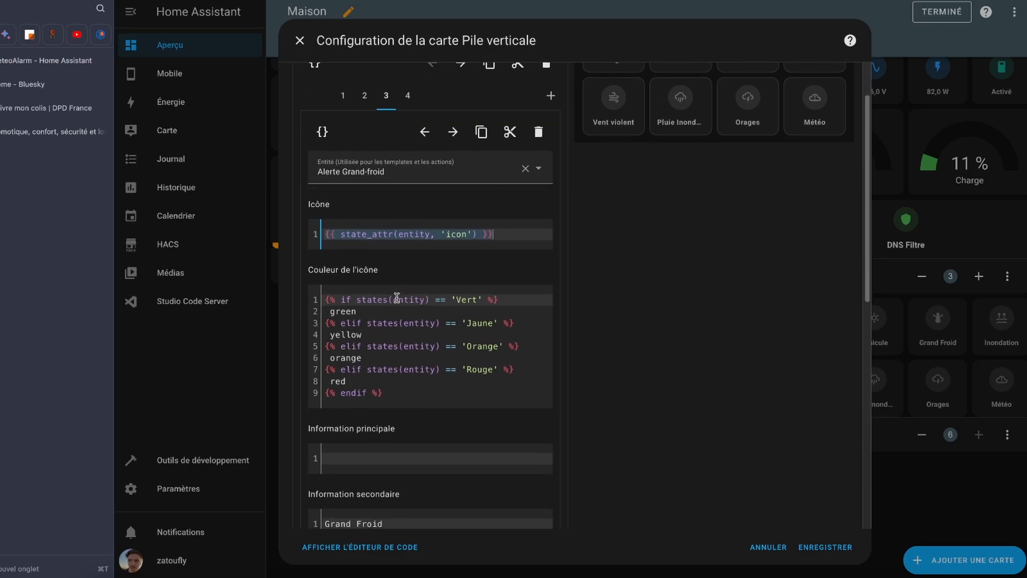
pyautogui.doubleClick(366, 299)
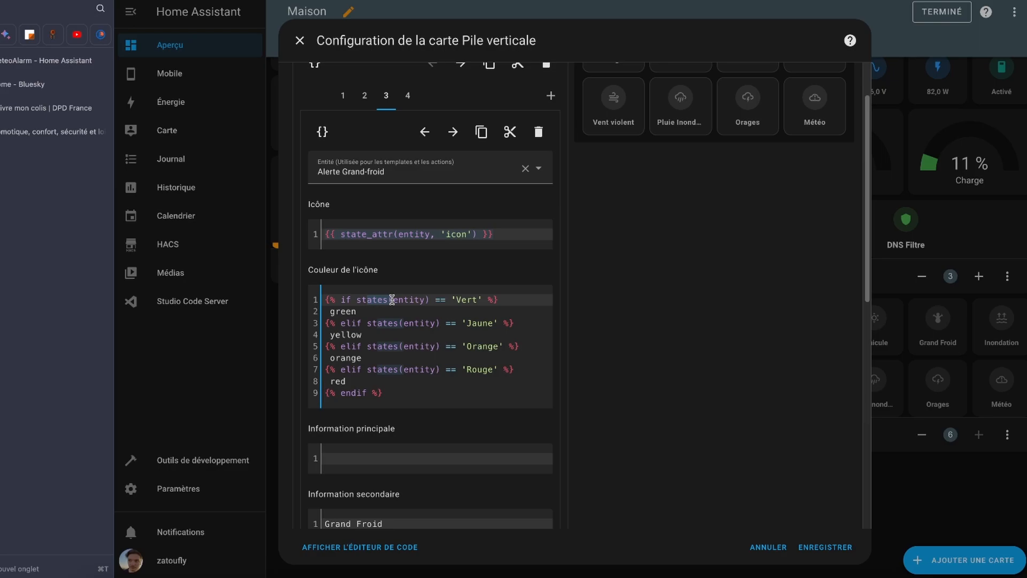
pyautogui.tripleClick(413, 299)
pyautogui.click(475, 300)
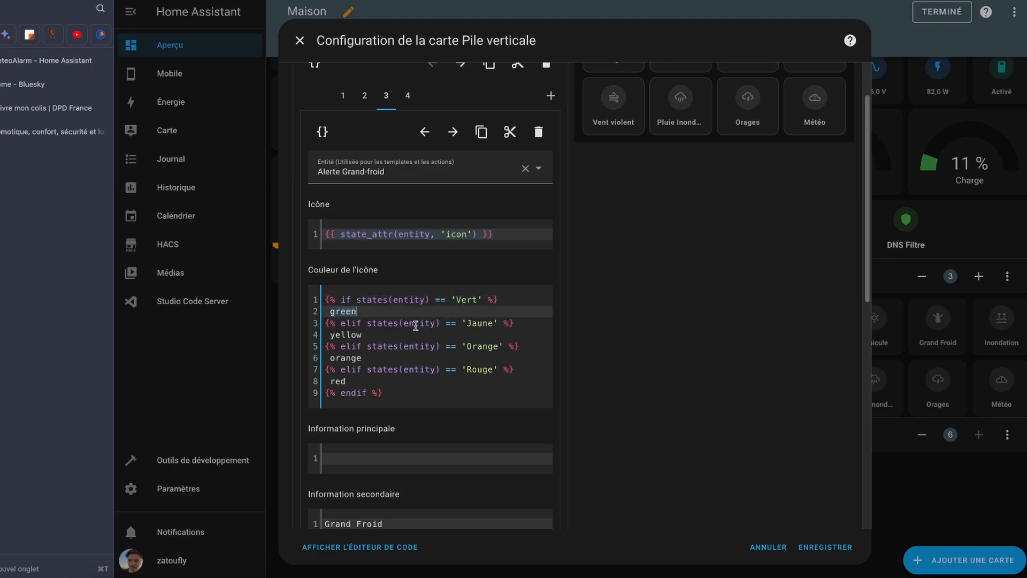
pyautogui.doubleClick(481, 323)
pyautogui.doubleClick(480, 347)
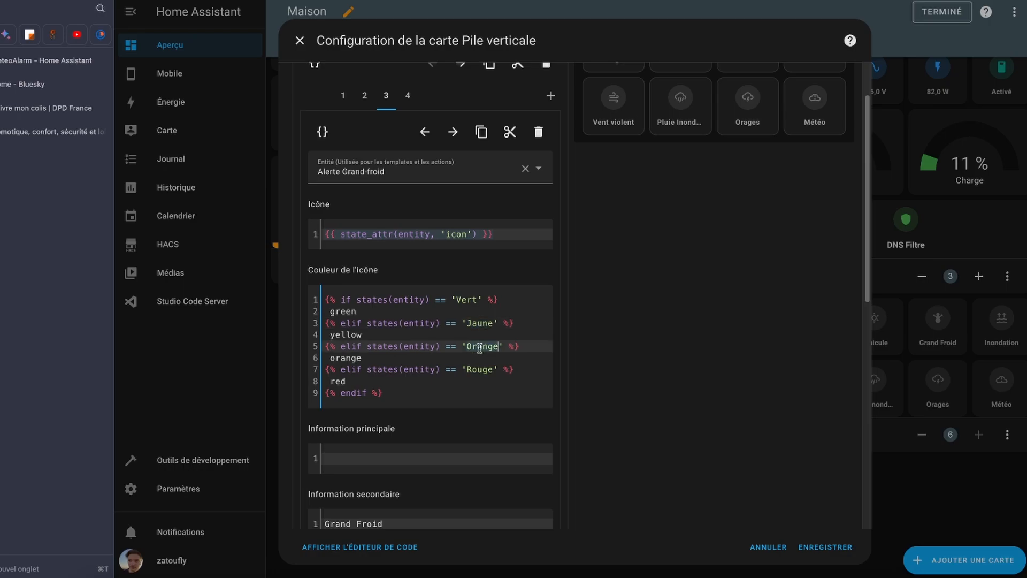
pyautogui.doubleClick(479, 369)
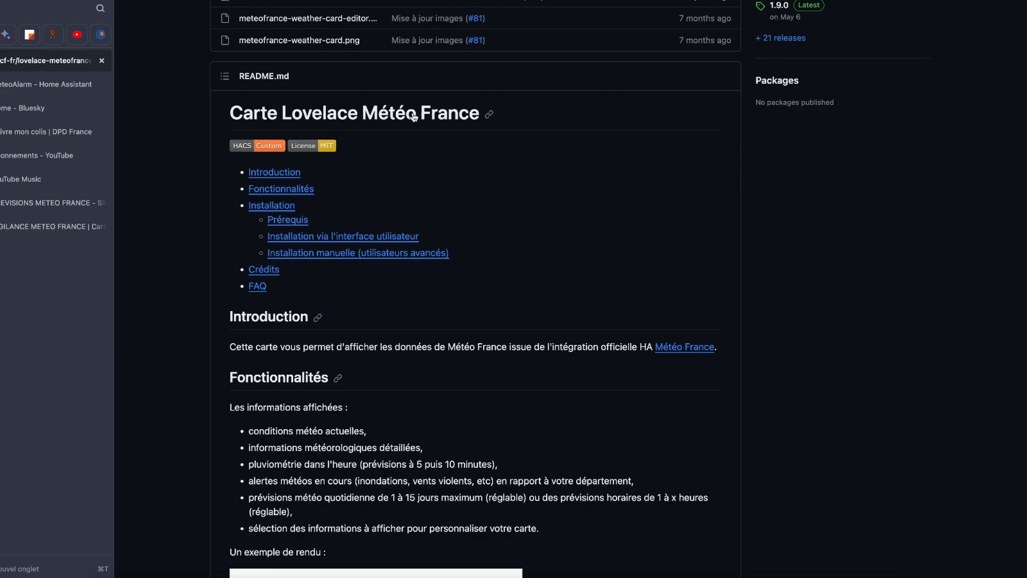
# Read the Carte Lovelace Météo France README on GitHub and copy the repository address from its installation section.
pyautogui.scroll(-6, 456, 138)
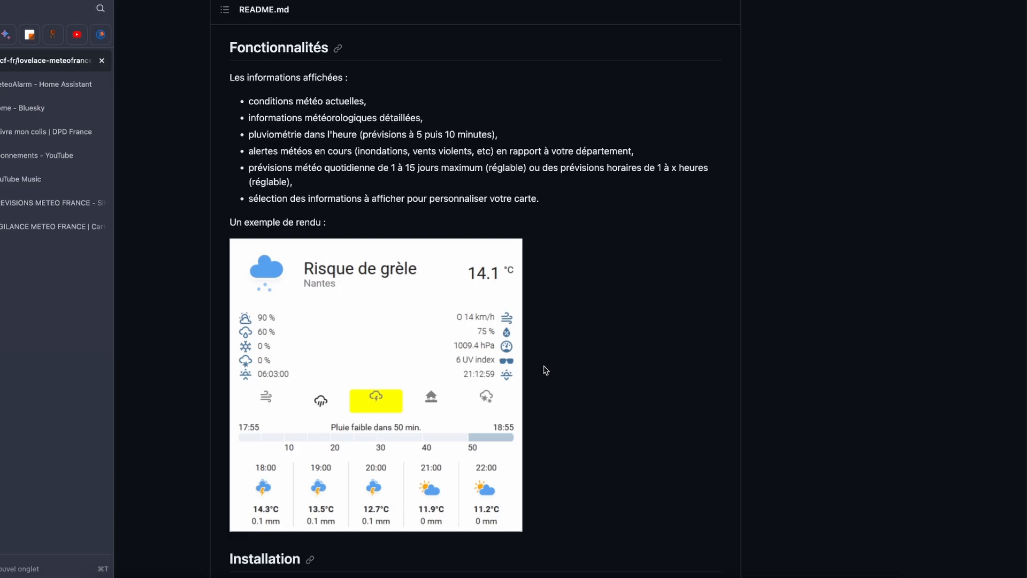
pyautogui.scroll(-7, 546, 371)
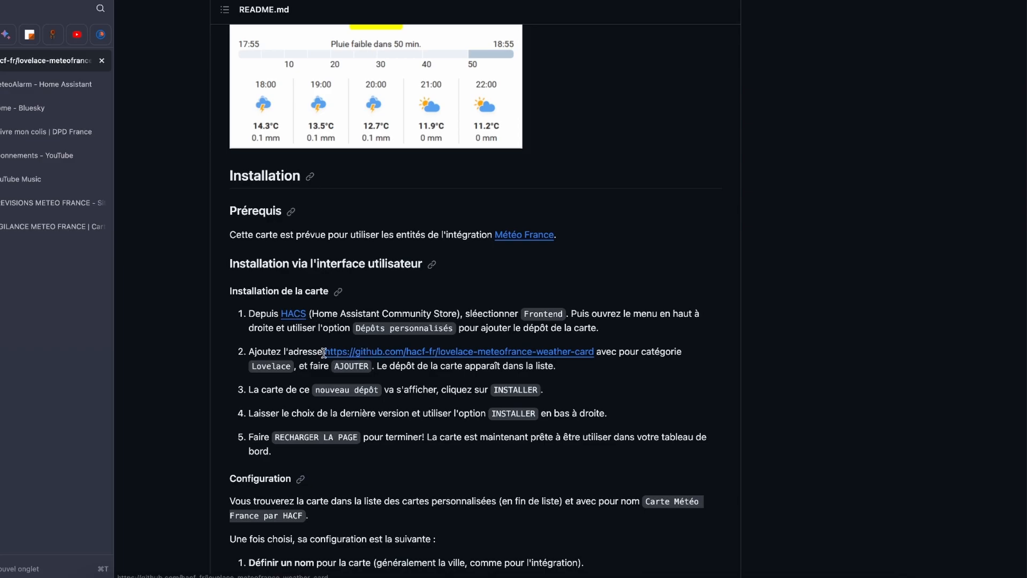
pyautogui.rightClick(422, 353)
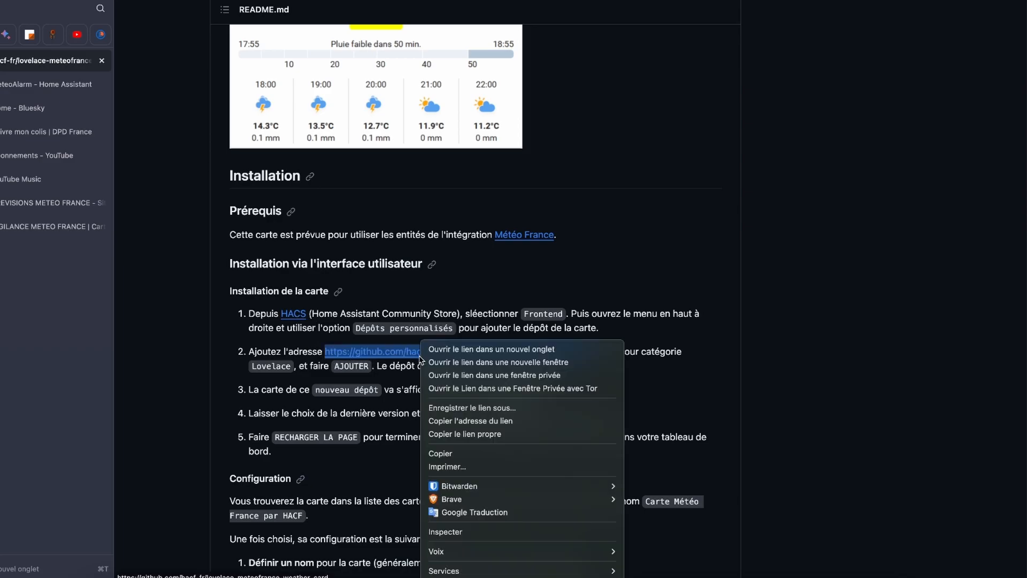
pyautogui.click(444, 421)
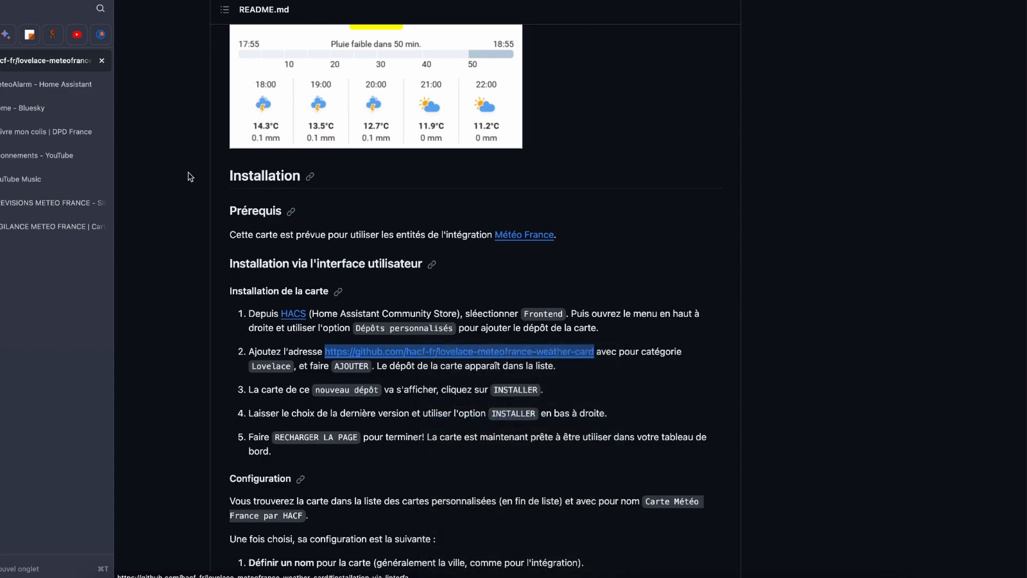
# Return to Home Assistant and open the custom repositories dialog from the HACS Interface section.
pyautogui.press('super+bracketleft')
pyautogui.click(201, 245)
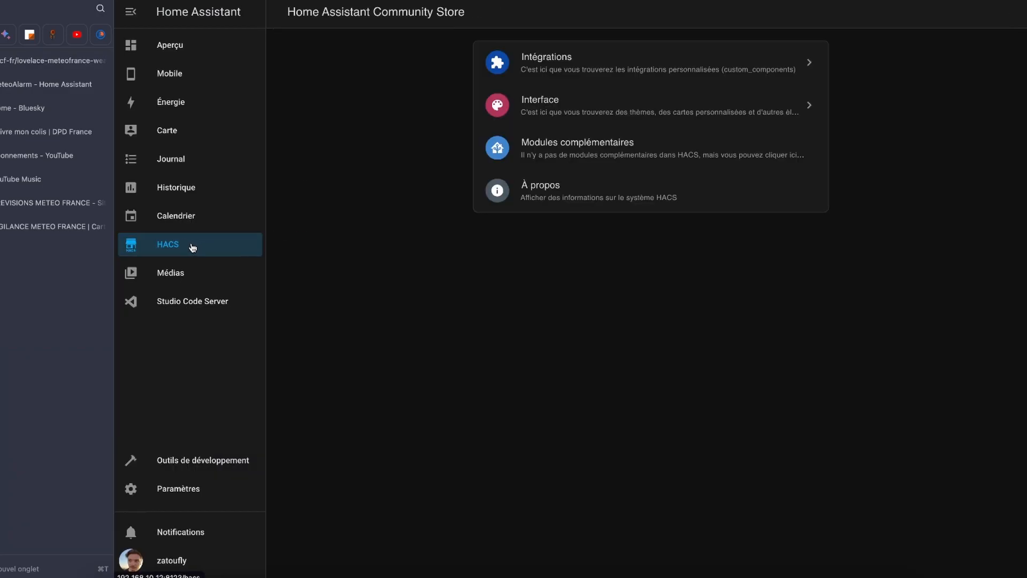
pyautogui.click(585, 109)
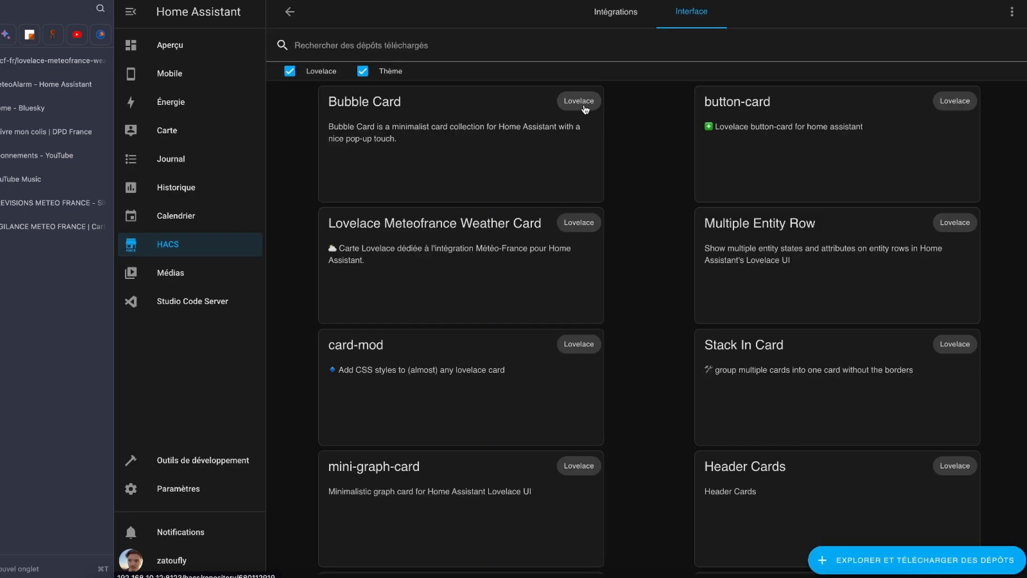
pyautogui.click(1012, 13)
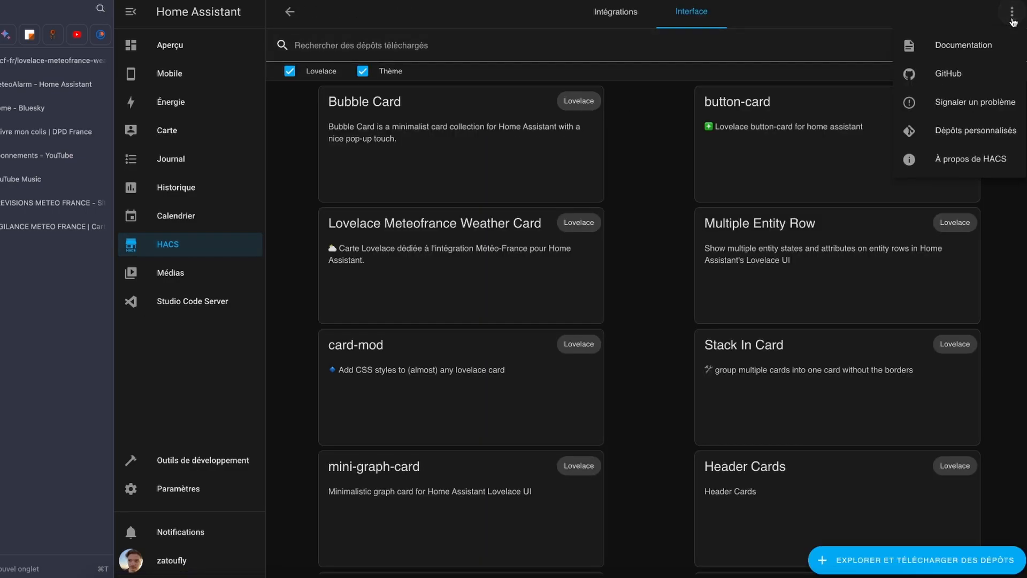
pyautogui.click(953, 142)
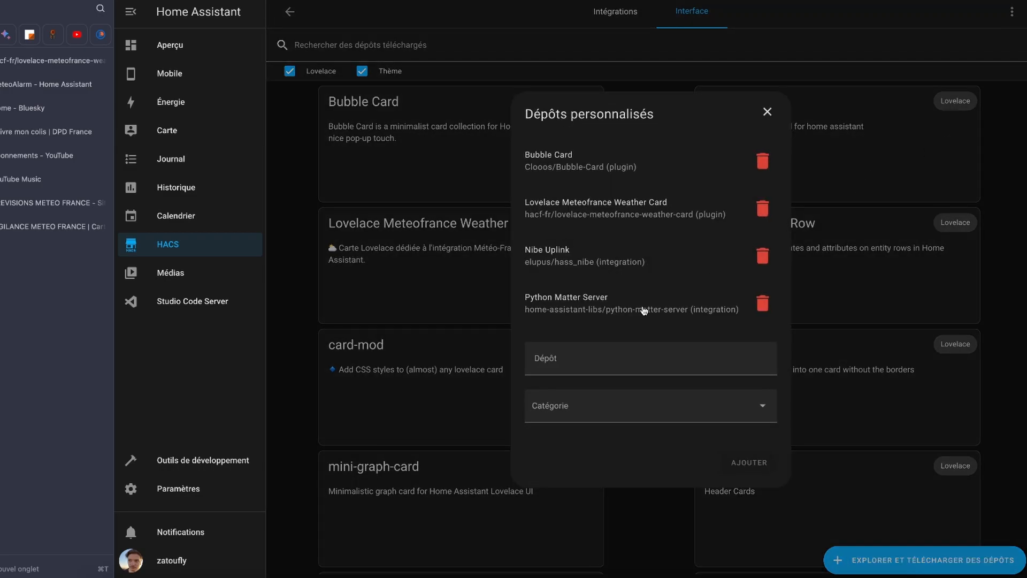
pyautogui.click(585, 356)
pyautogui.write('https://github.com/hacf-fr/lovelace-meteofrance-weather-card')
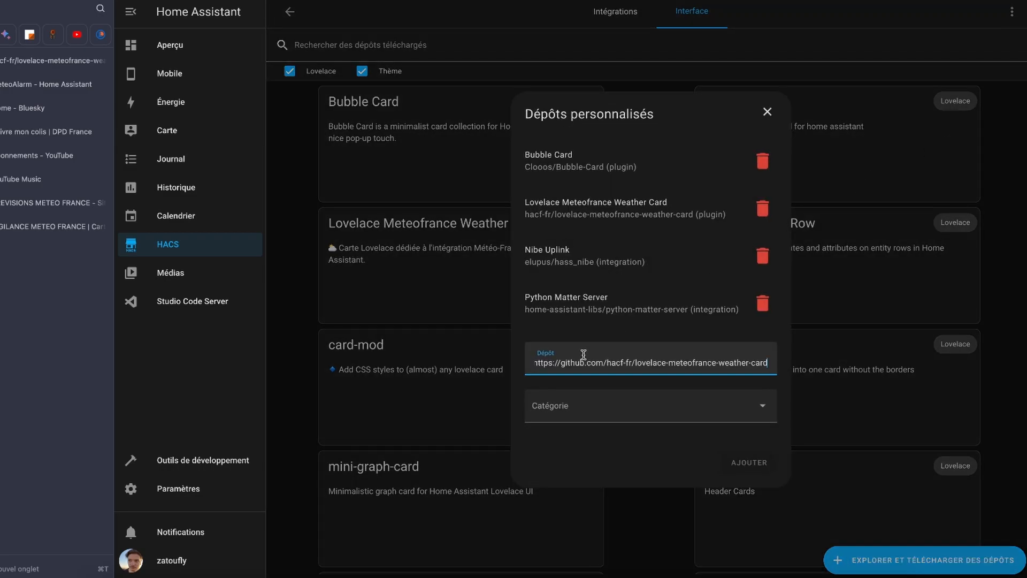
pyautogui.click(587, 412)
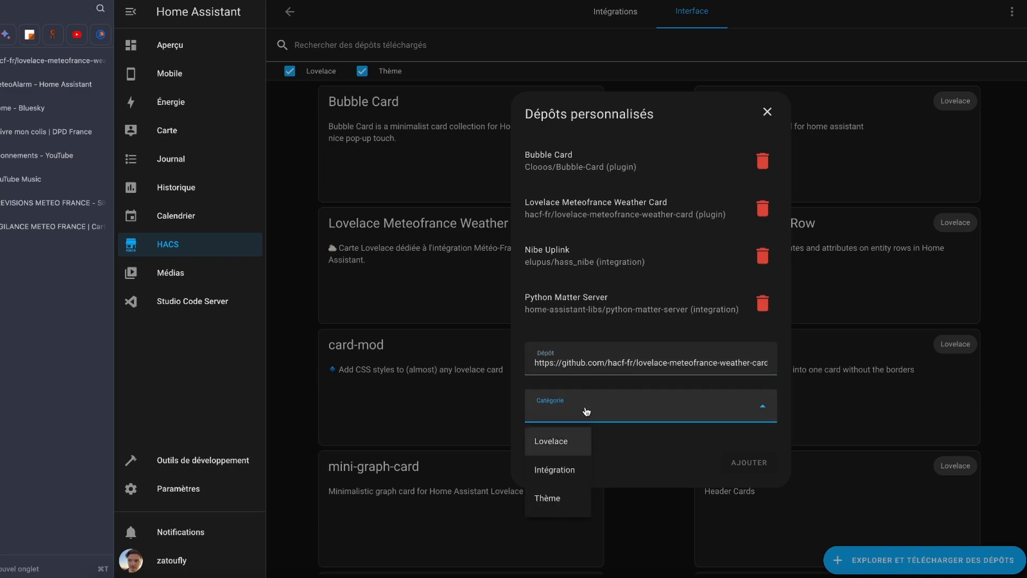
pyautogui.click(575, 441)
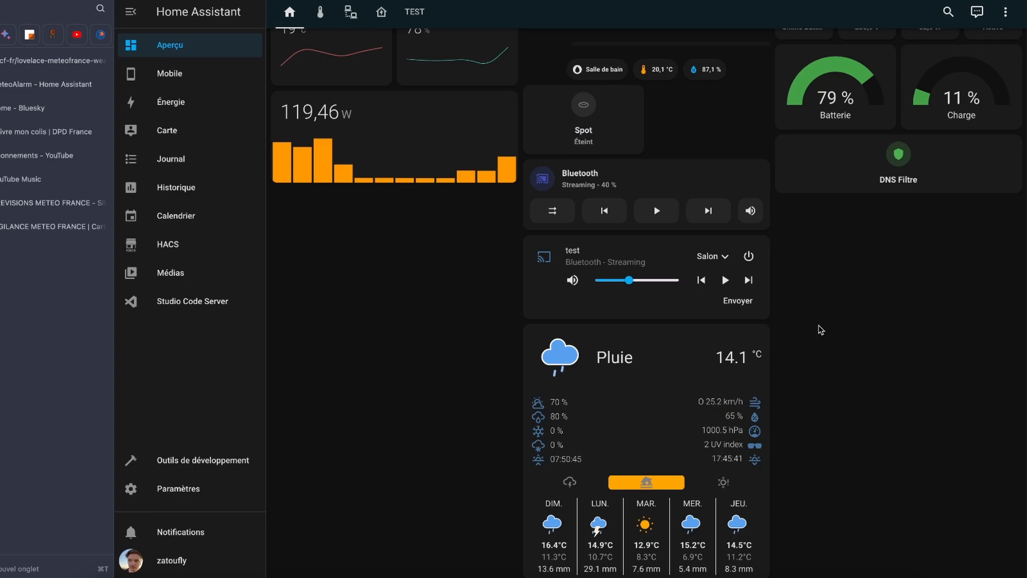
# Edit the overview dashboard and add the custom Carte Météo France par HACF card, found by searching for "meteo".
pyautogui.click(1005, 11)
pyautogui.click(985, 46)
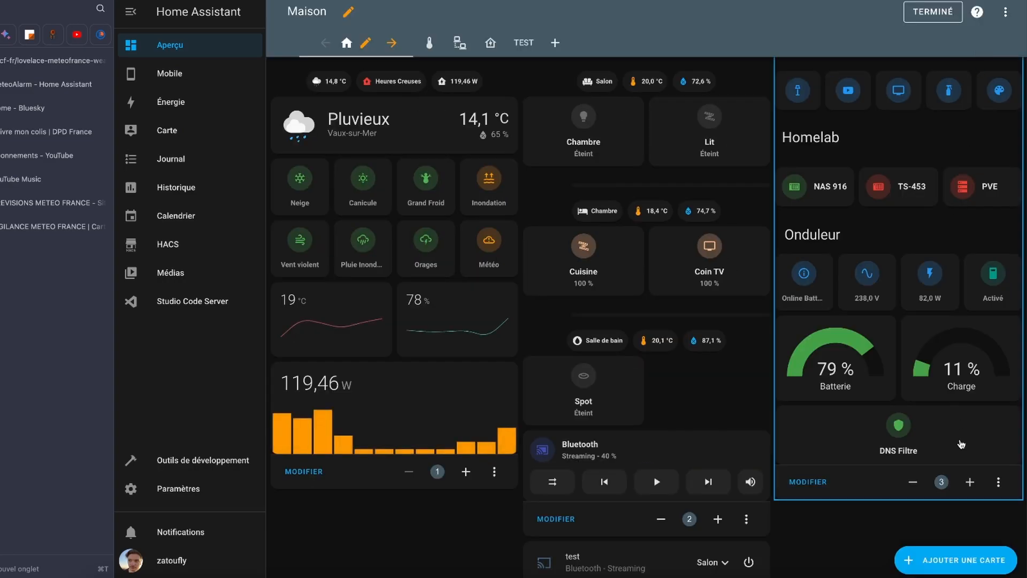
pyautogui.click(964, 560)
pyautogui.click(491, 101)
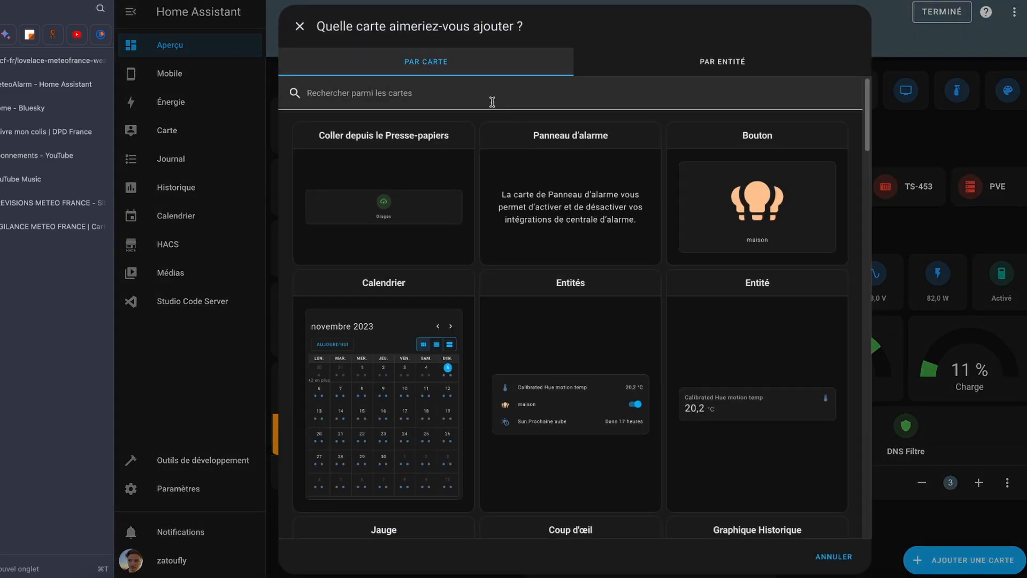
pyautogui.write('meteo')
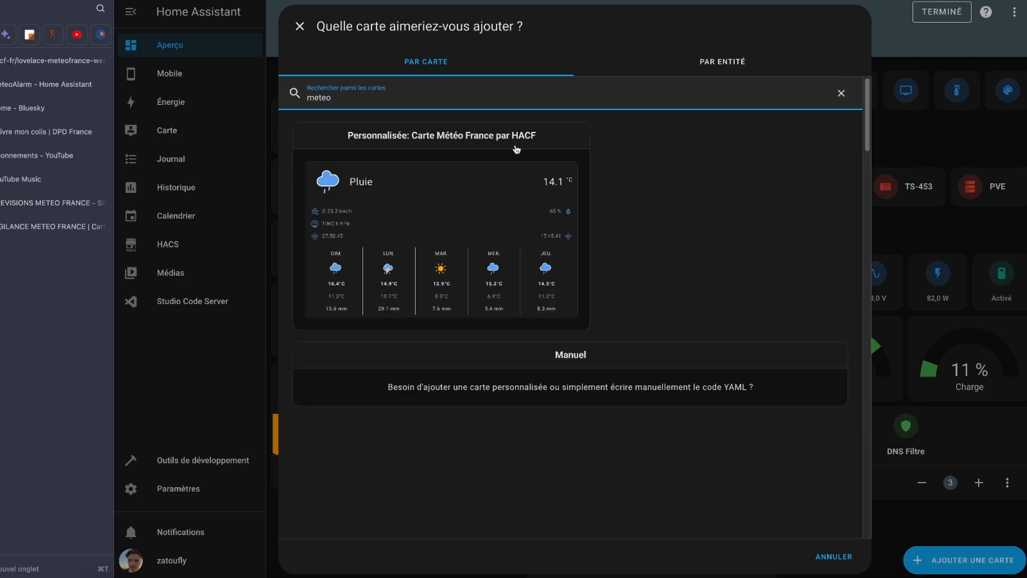
pyautogui.click(473, 206)
# Try the animated icons option on the Météo France card, turn on Show alert, and save the card to the dashboard.
pyautogui.click(379, 144)
pyautogui.click(379, 144)
pyautogui.click(380, 121)
pyautogui.click(379, 145)
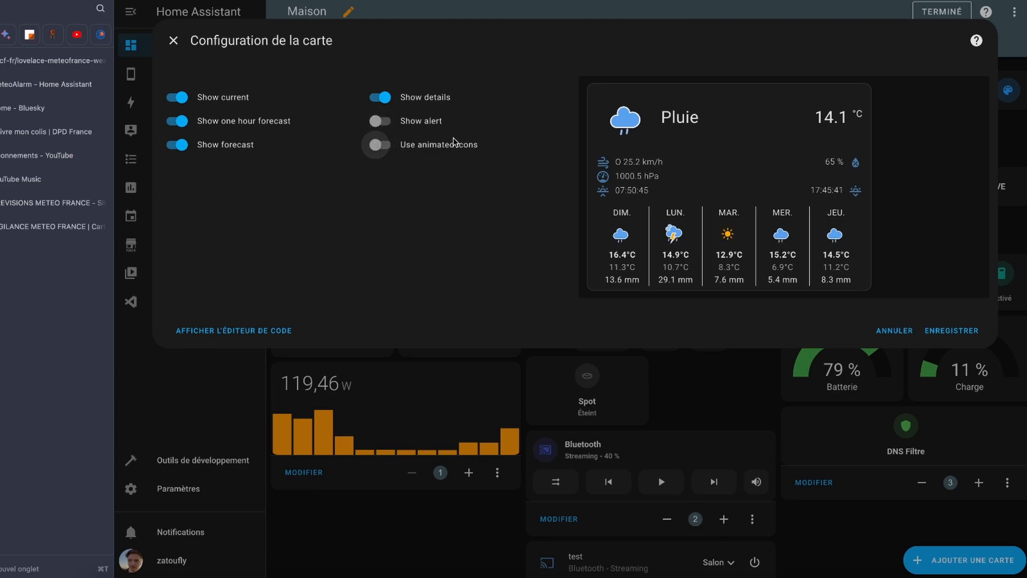
pyautogui.click(393, 123)
pyautogui.click(386, 121)
pyautogui.click(386, 122)
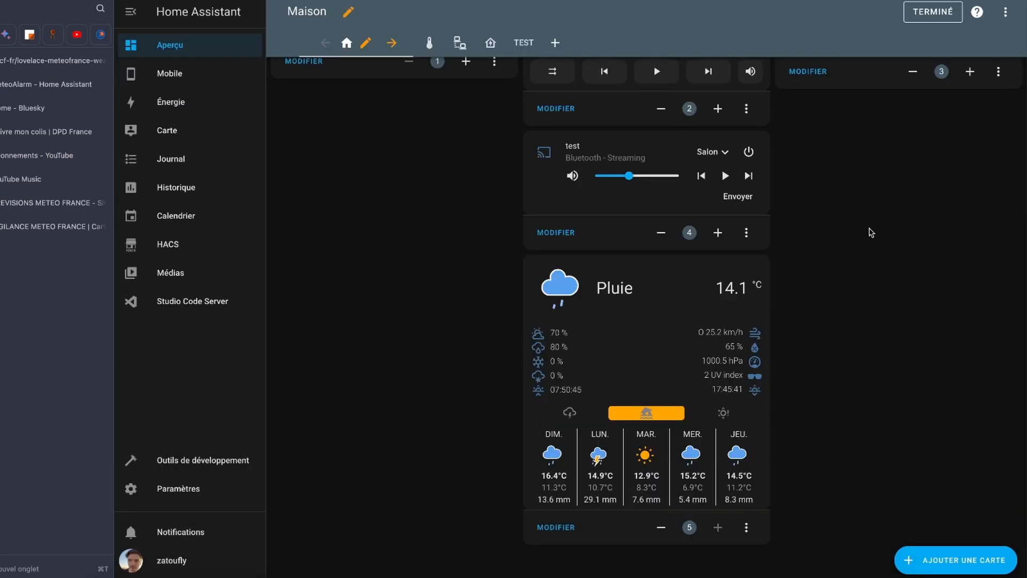
pyautogui.scroll(-1, 872, 233)
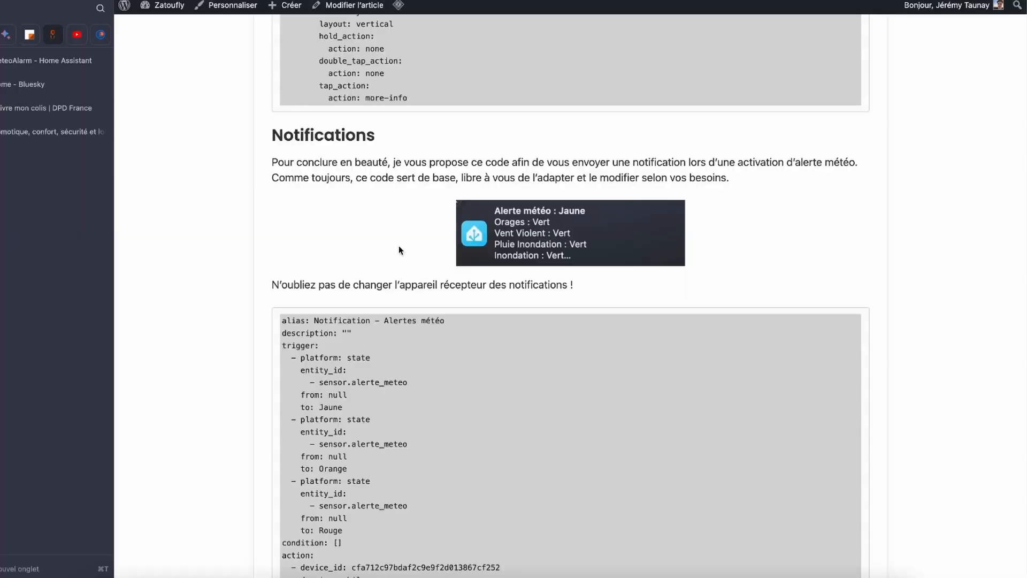
# Switch to the Zatoufly article and review its notification automation code, highlighting the triggers for the Jaune, Orange and Rouge states.
pyautogui.scroll(-3, 399, 247)
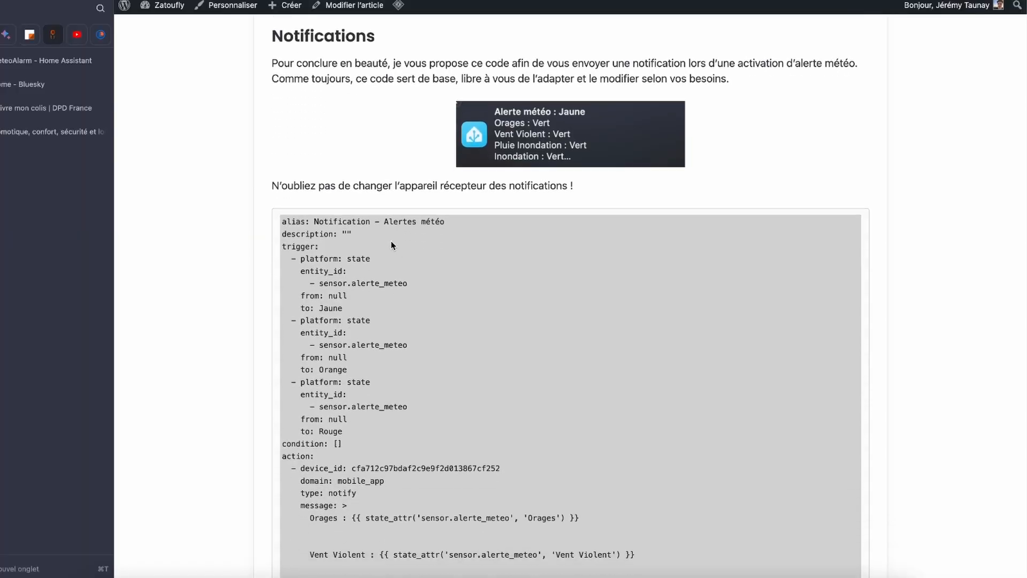
pyautogui.moveTo(292, 220); pyautogui.dragTo(435, 419)
pyautogui.scroll(-10, 435, 419)
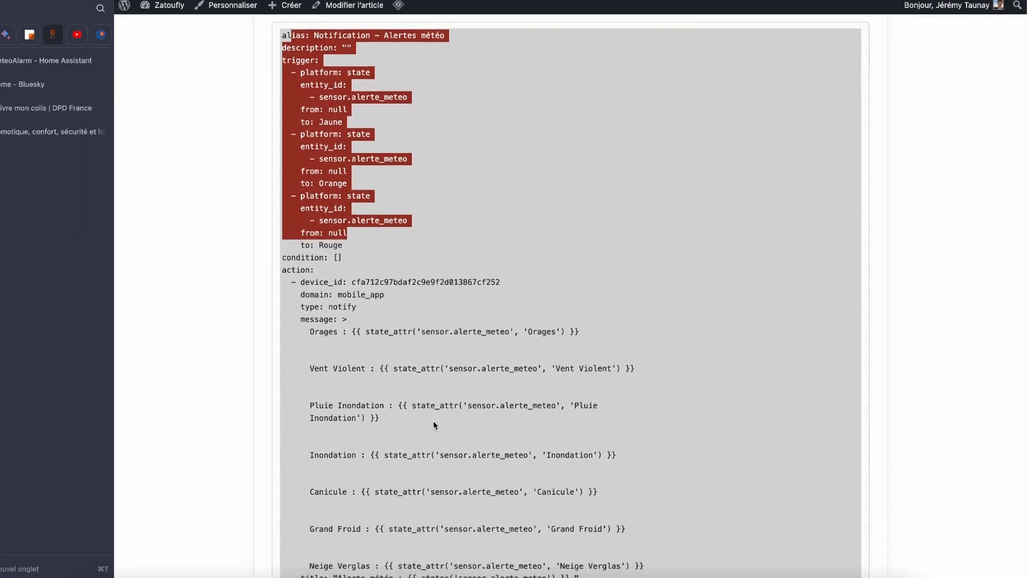
pyautogui.scroll(3, 434, 425)
pyautogui.scroll(2, 435, 425)
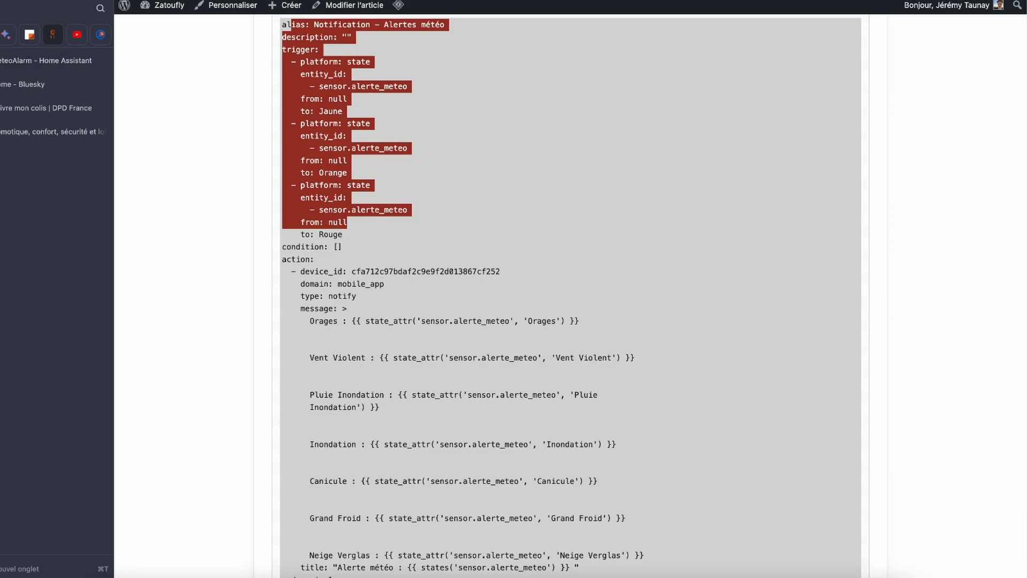
# Return to Home Assistant and open the list of automations in the settings.
pyautogui.click(1, 37)
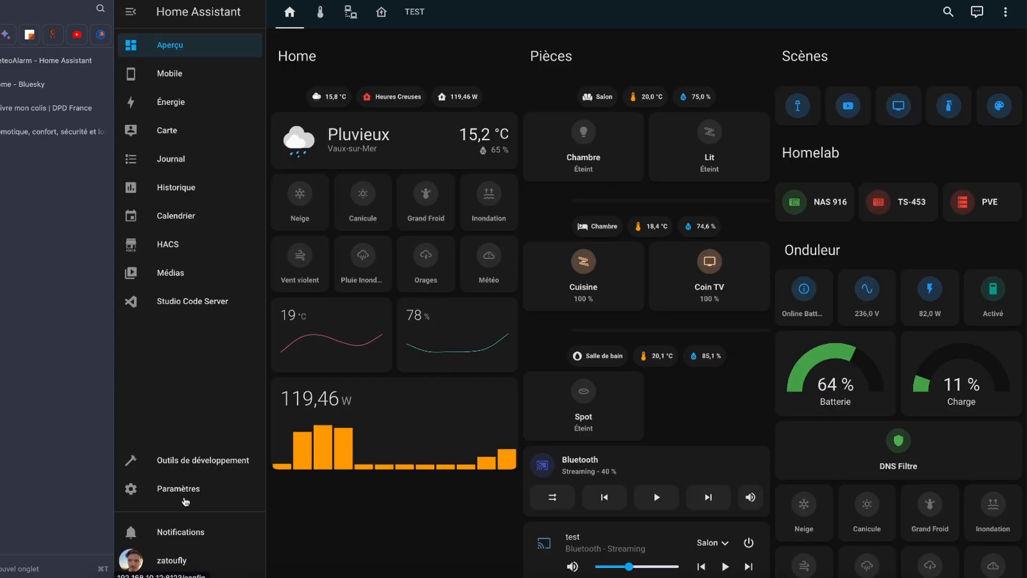
pyautogui.click(179, 489)
pyautogui.click(637, 144)
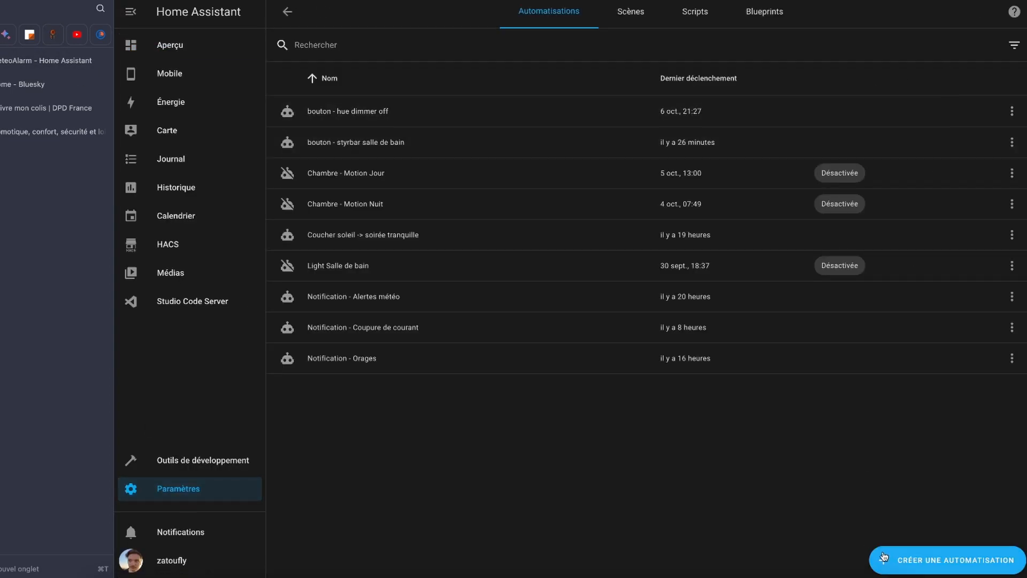
# Try to create a new automation from scratch by pasting the clipboard code into its YAML editor.
pyautogui.click(948, 560)
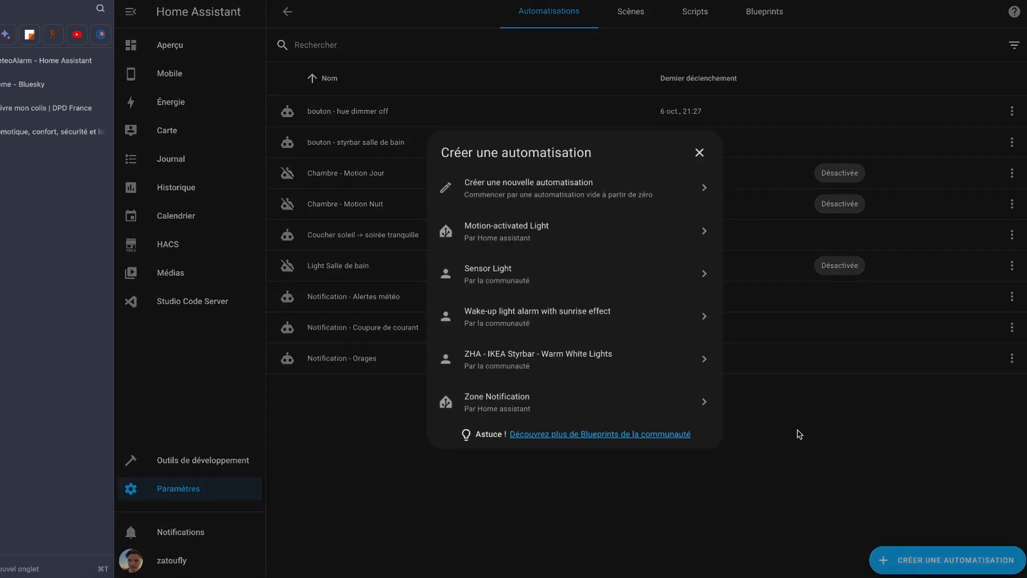
pyautogui.click(633, 184)
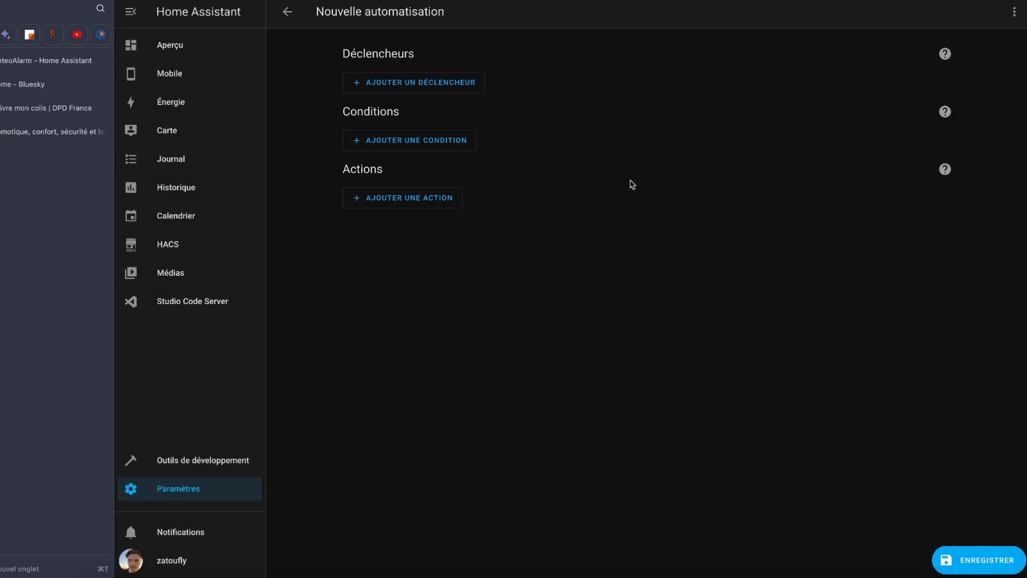
pyautogui.click(1013, 13)
pyautogui.click(937, 213)
pyautogui.click(781, 177)
pyautogui.press('super+v')
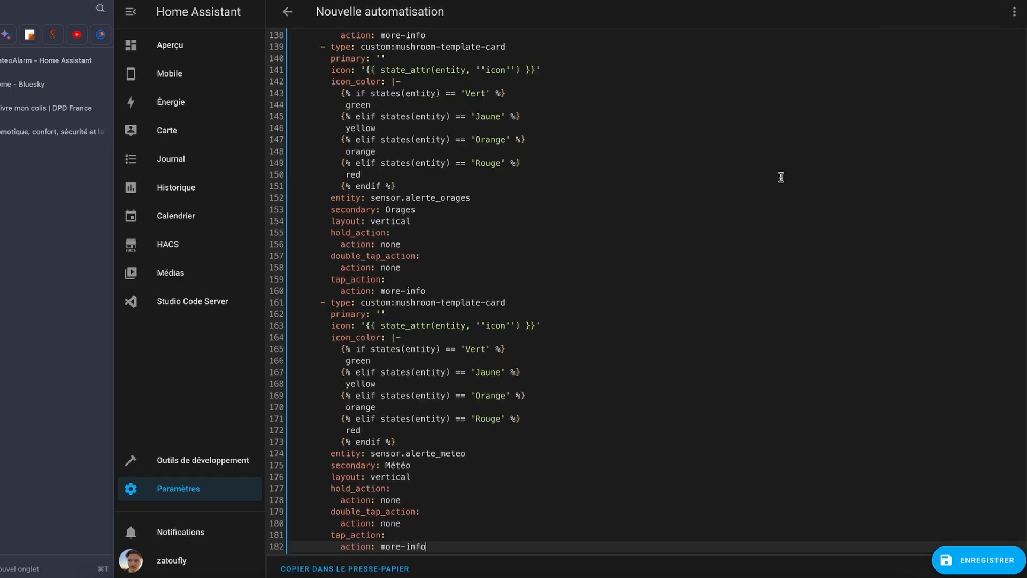
# Undo the pasted code and leave the new automation without saving it.
pyautogui.press('super+z')
pyautogui.click(1014, 11)
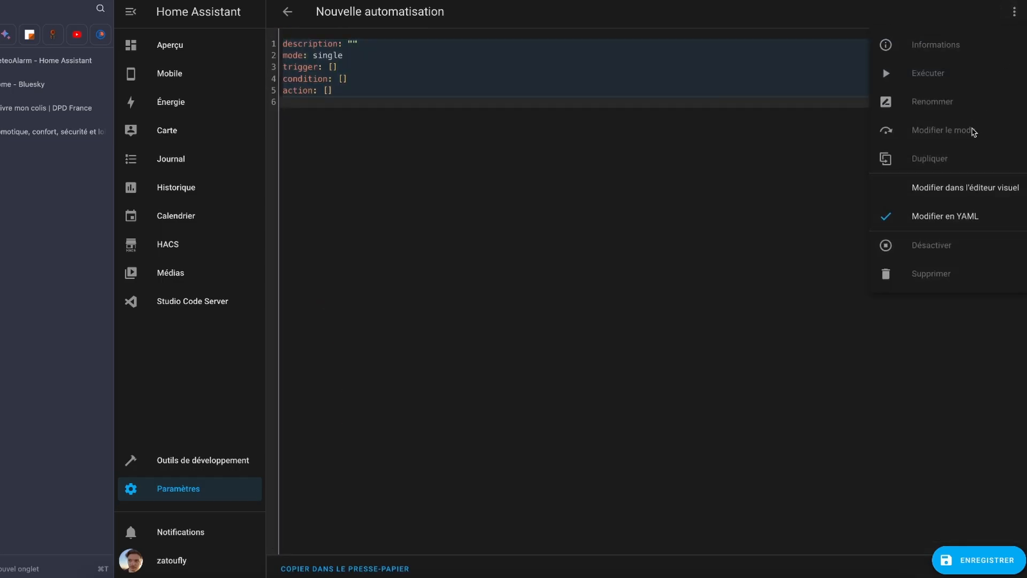
pyautogui.click(803, 169)
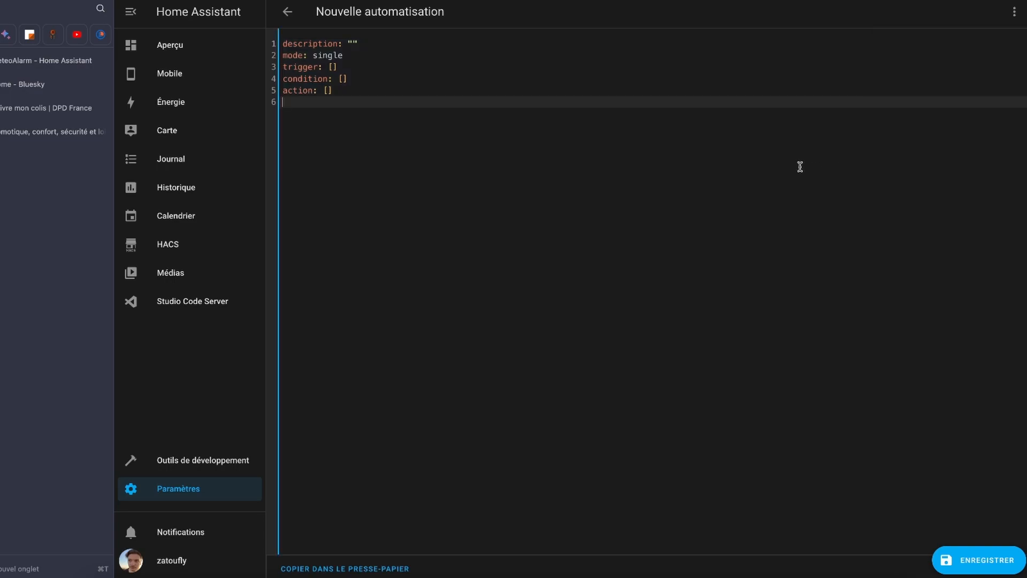
pyautogui.click(287, 13)
pyautogui.click(610, 325)
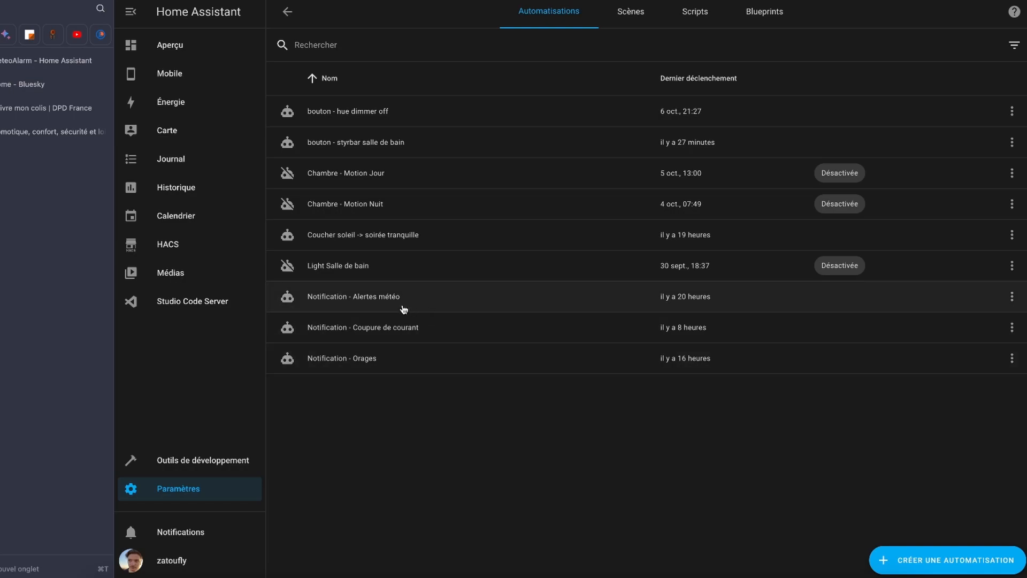
# Open the existing Notification - Alertes météo automation and show it as YAML.
pyautogui.click(930, 295)
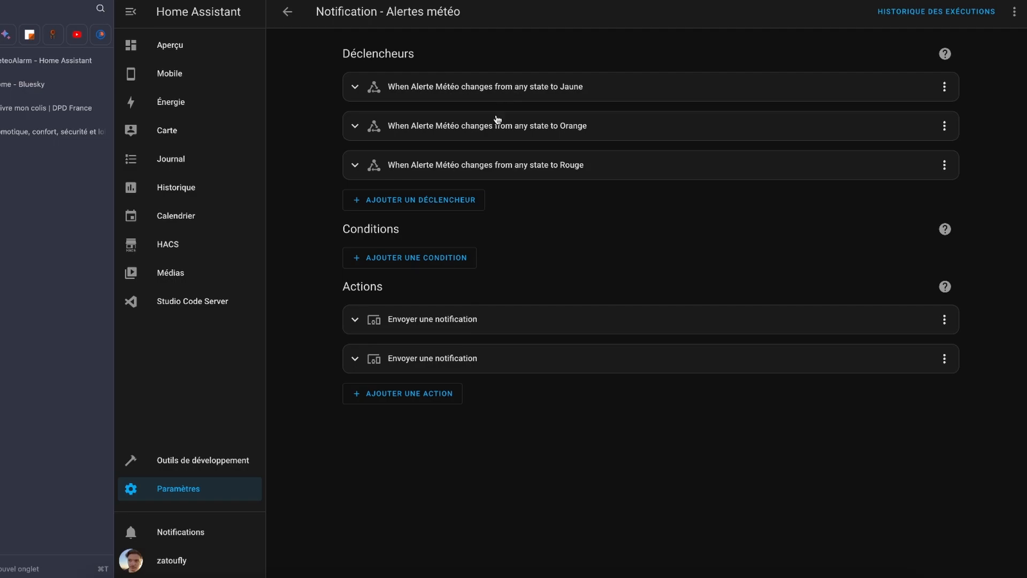
pyautogui.click(407, 311)
pyautogui.click(407, 310)
pyautogui.click(388, 357)
pyautogui.click(1014, 11)
pyautogui.click(940, 217)
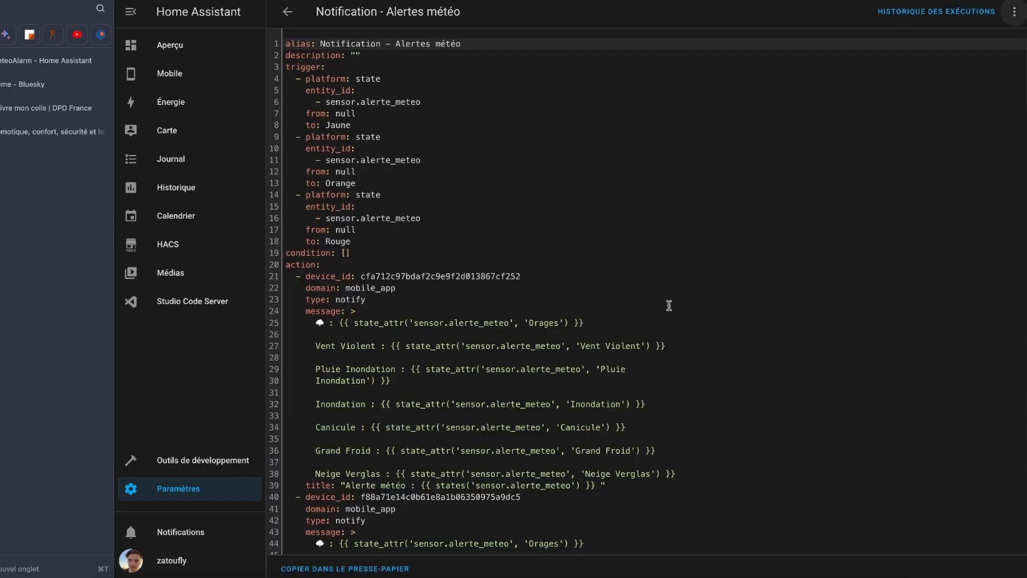
# Examine the device_id of both notify actions and the title template using sensor.alerte_meteo in the automation's YAML.
pyautogui.scroll(-4, 641, 309)
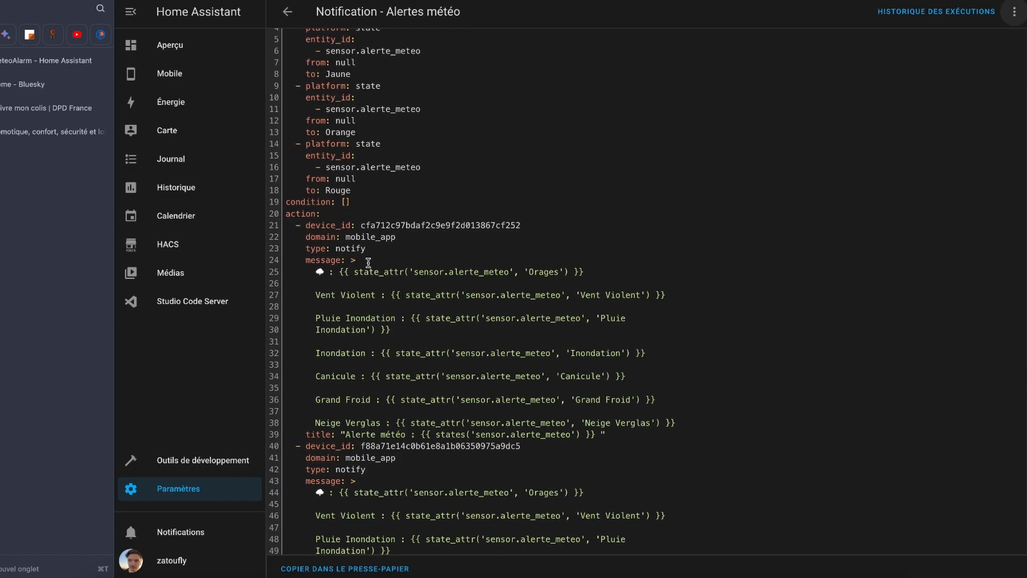
pyautogui.click(329, 174)
pyautogui.doubleClick(310, 172)
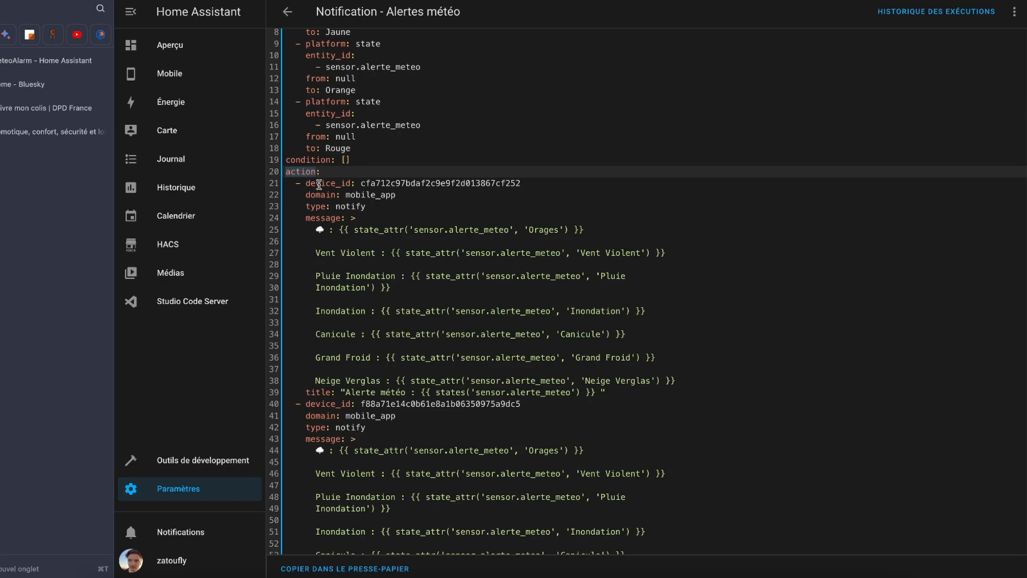
pyautogui.moveTo(362, 183); pyautogui.dragTo(518, 184)
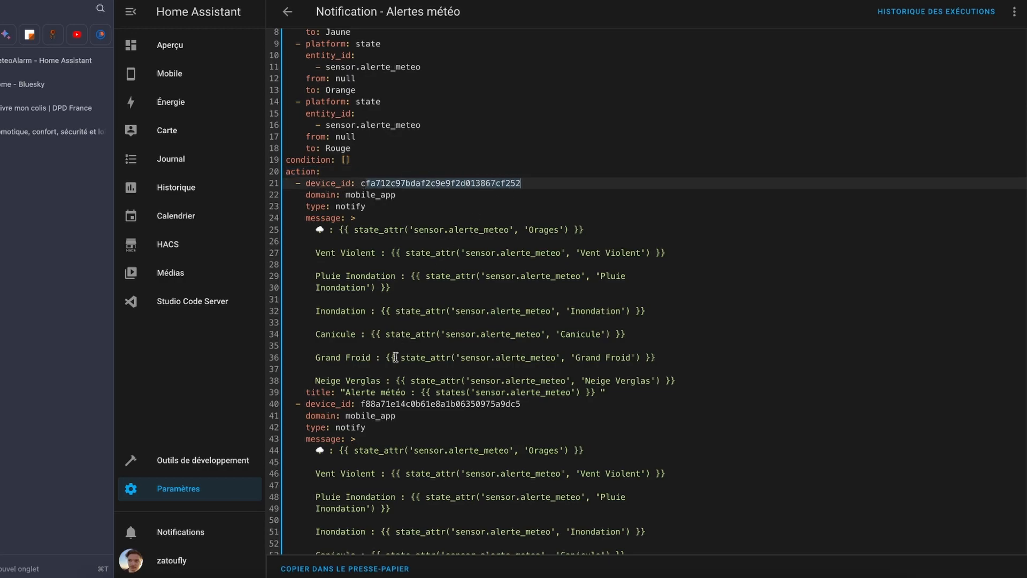
pyautogui.doubleClick(391, 404)
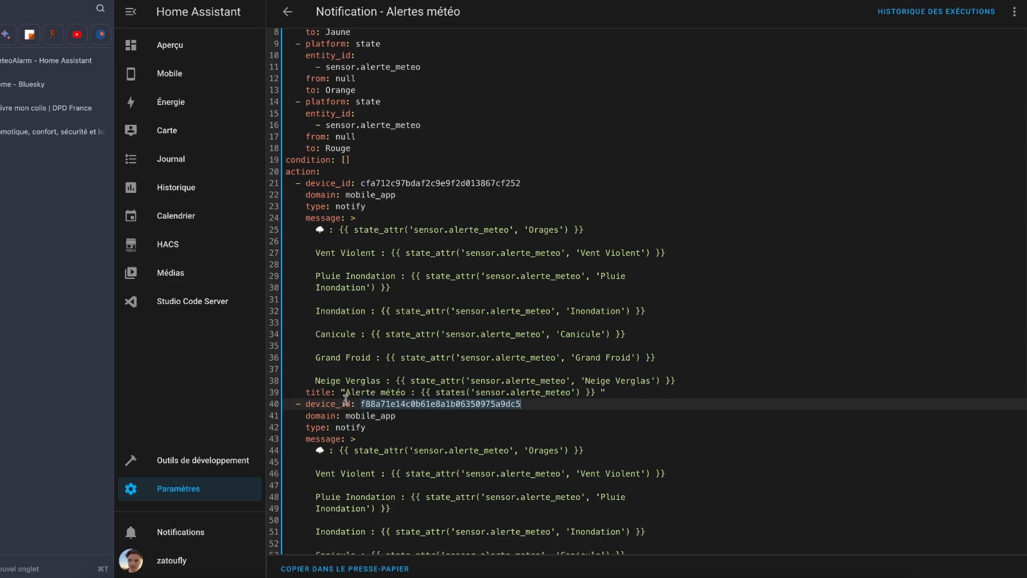
pyautogui.moveTo(346, 393); pyautogui.dragTo(564, 393)
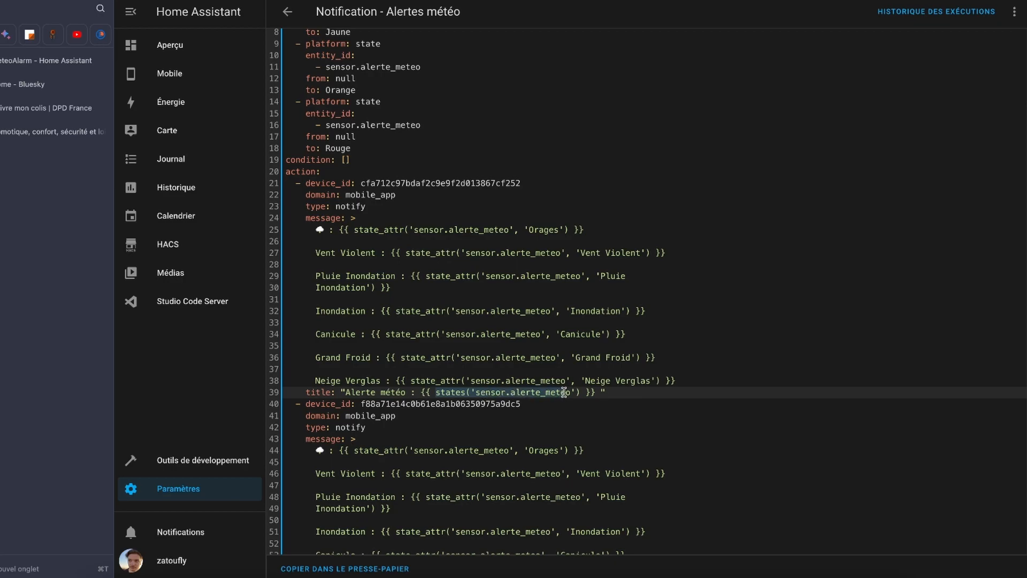
# Examine the first notification's message template and its state_attr lines for each weather alert type, from Orages to Neige Verglas.
pyautogui.click(688, 377)
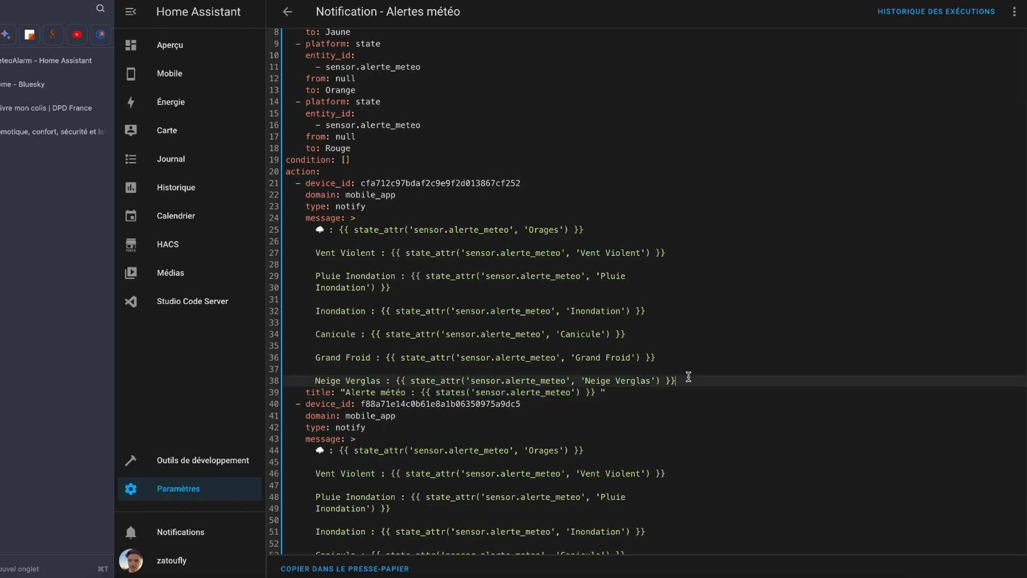
pyautogui.moveTo(688, 378); pyautogui.dragTo(295, 229)
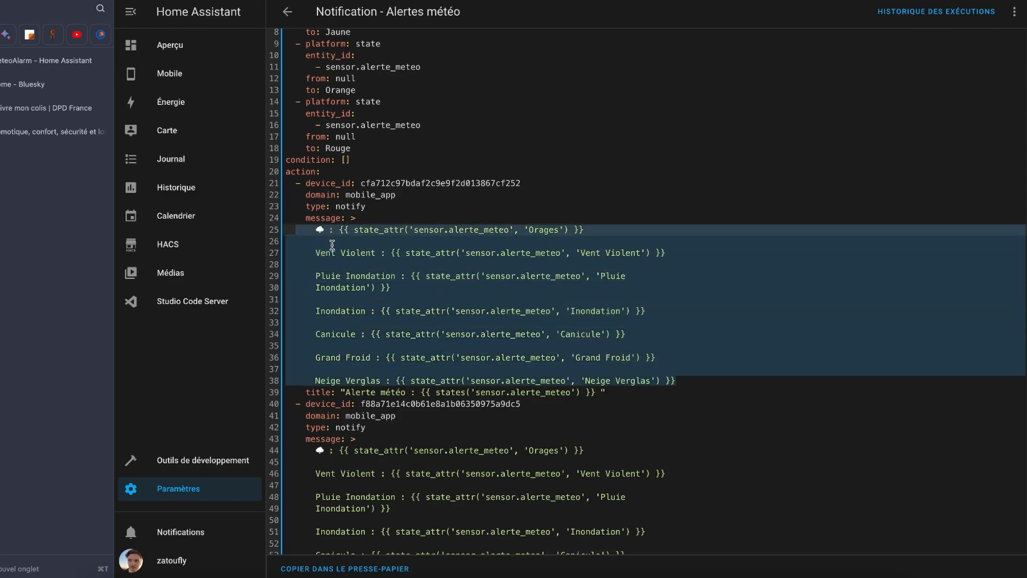
pyautogui.click(426, 252)
pyautogui.click(459, 253)
pyautogui.moveTo(605, 253); pyautogui.dragTo(640, 253)
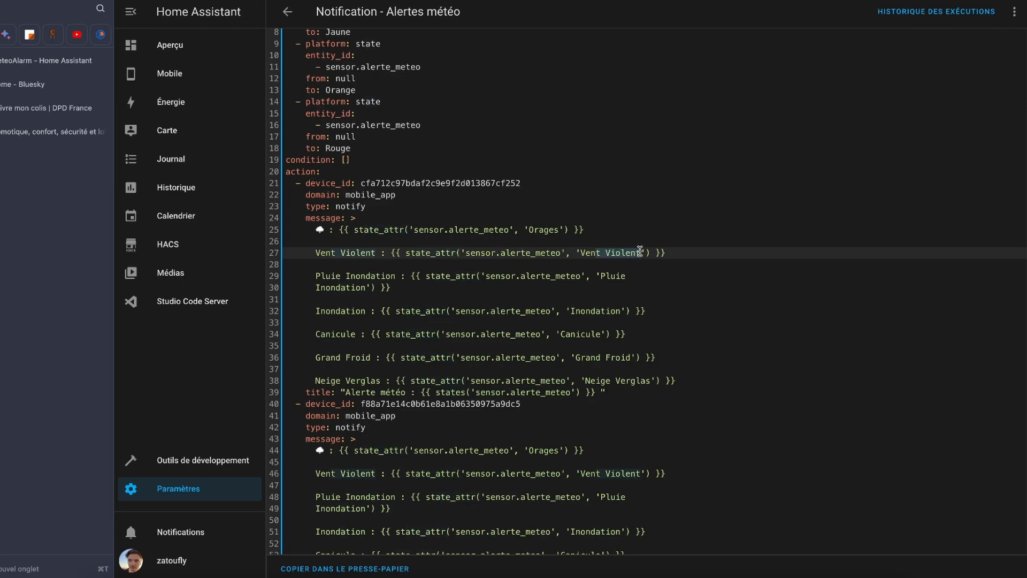
pyautogui.click(616, 276)
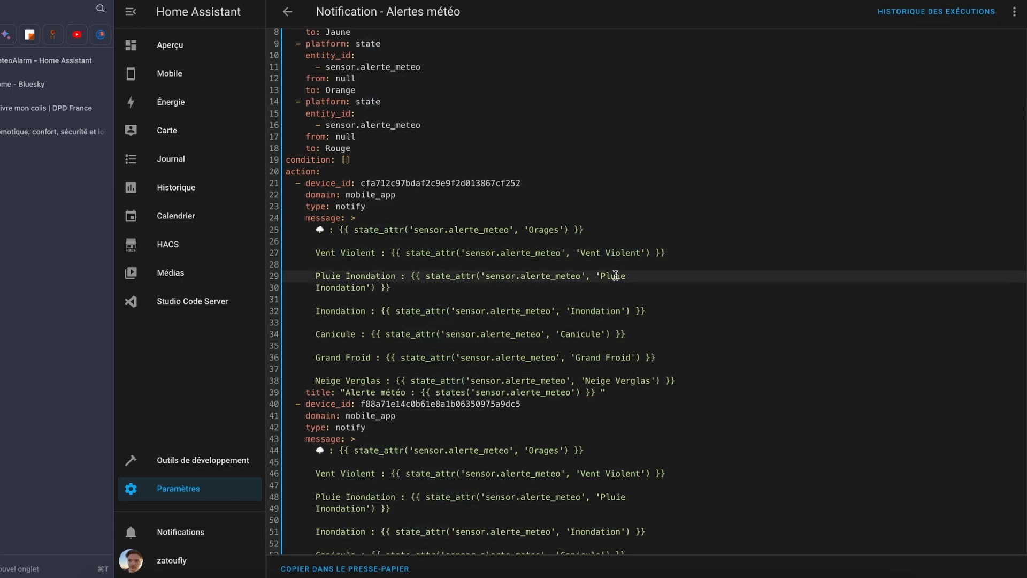
pyautogui.doubleClick(606, 310)
pyautogui.doubleClick(587, 333)
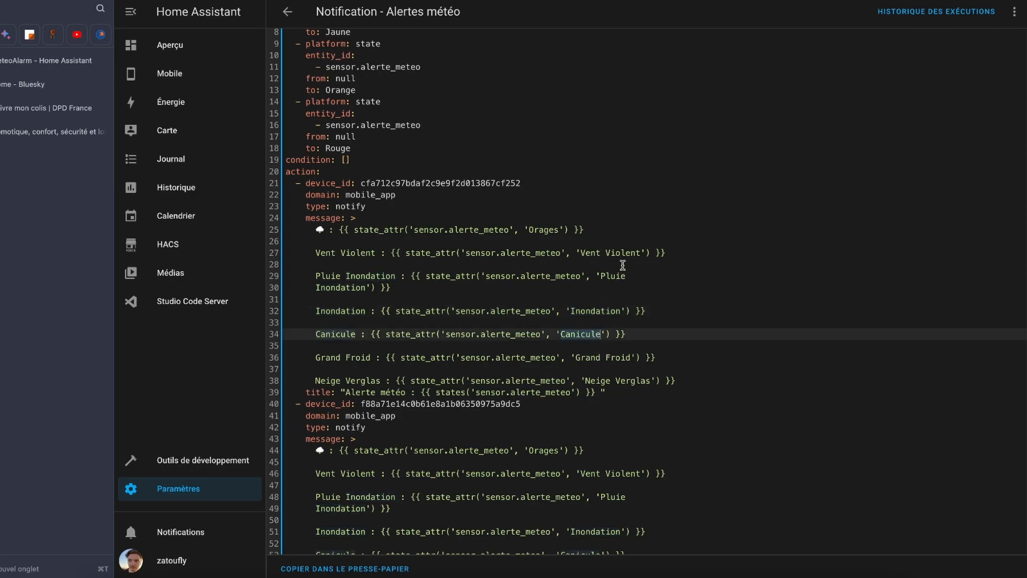
pyautogui.click(547, 230)
pyautogui.doubleClick(548, 229)
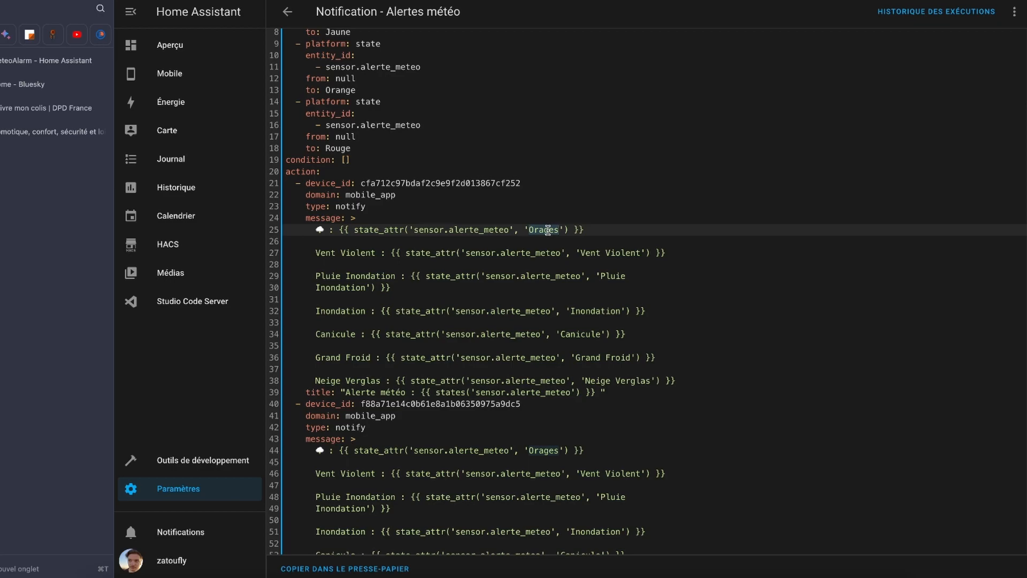
pyautogui.moveTo(593, 251); pyautogui.dragTo(626, 252)
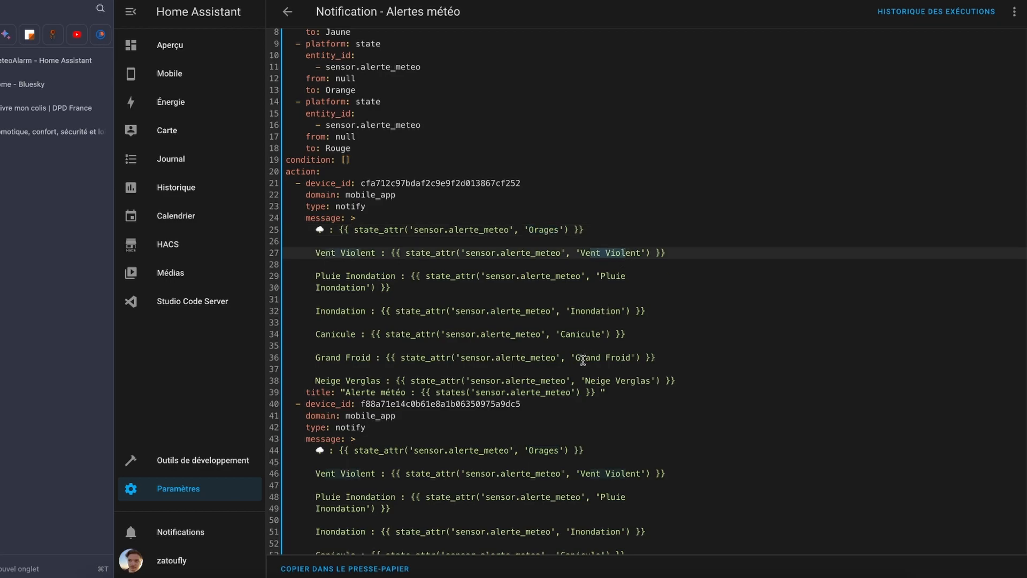
pyautogui.moveTo(581, 359); pyautogui.dragTo(621, 358)
pyautogui.click(632, 358)
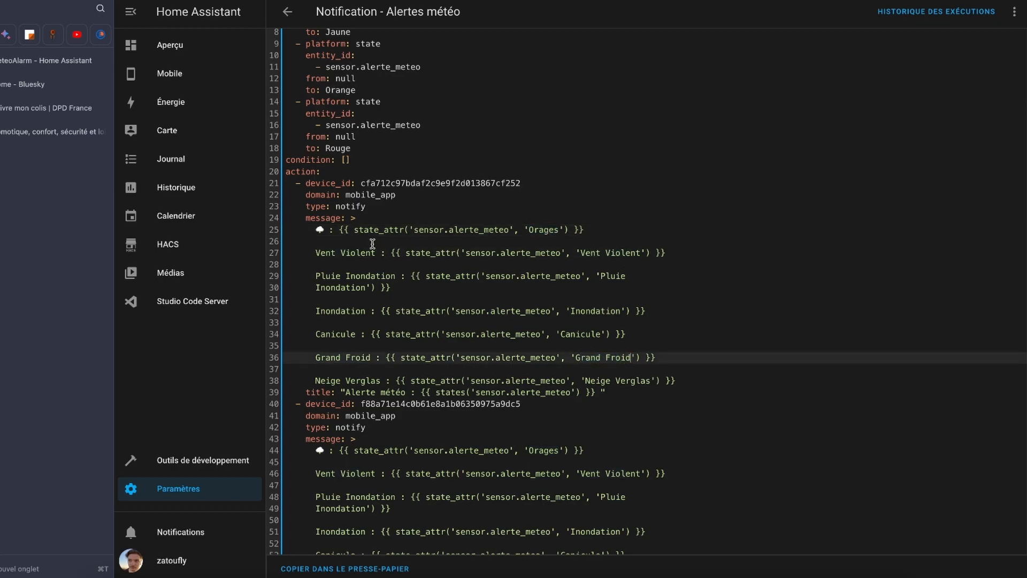
pyautogui.click(318, 231)
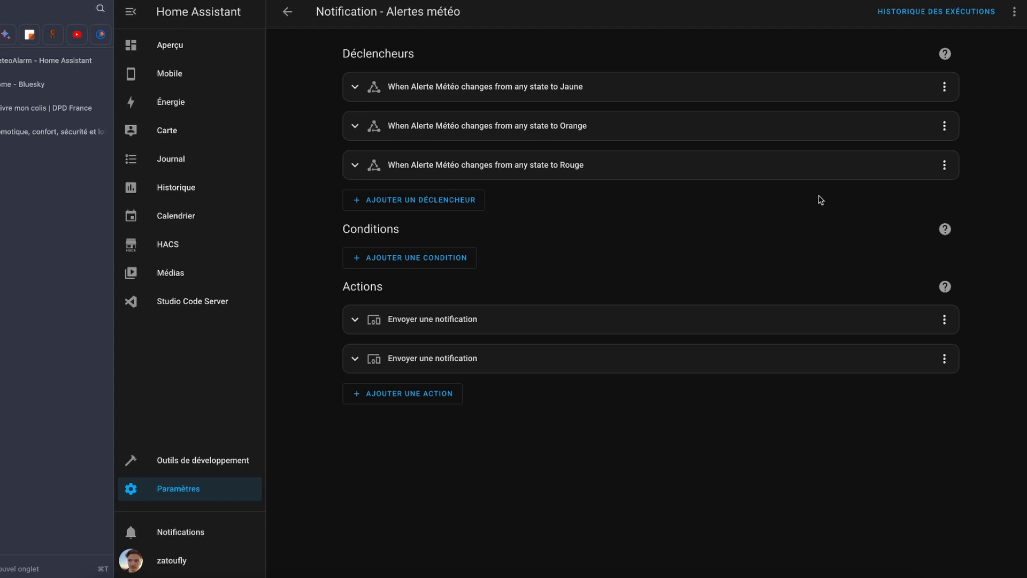
# In the visual editor, expand the first notification action and look through its receiving device choices without changing the device.
pyautogui.click(464, 313)
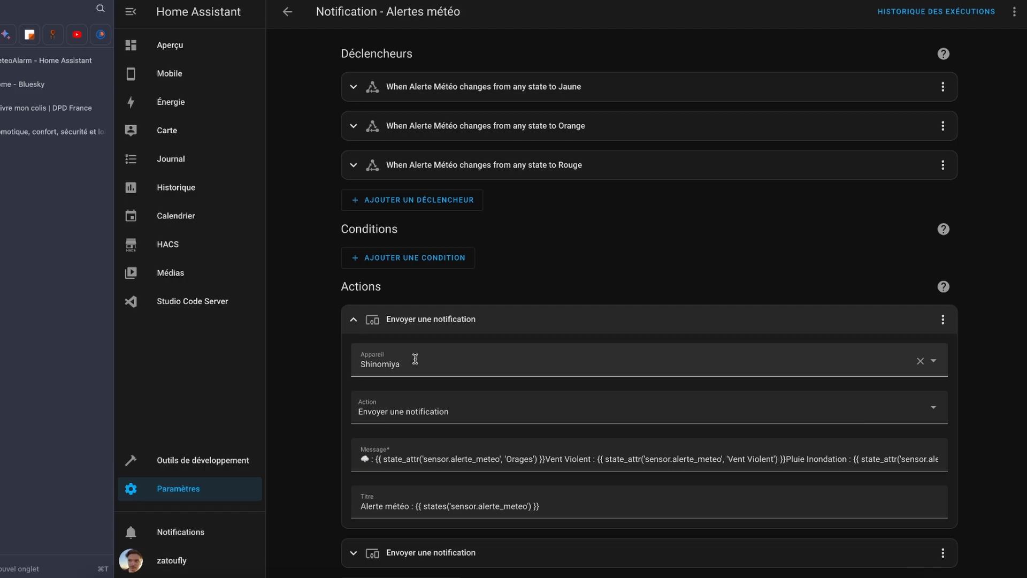
pyautogui.click(415, 359)
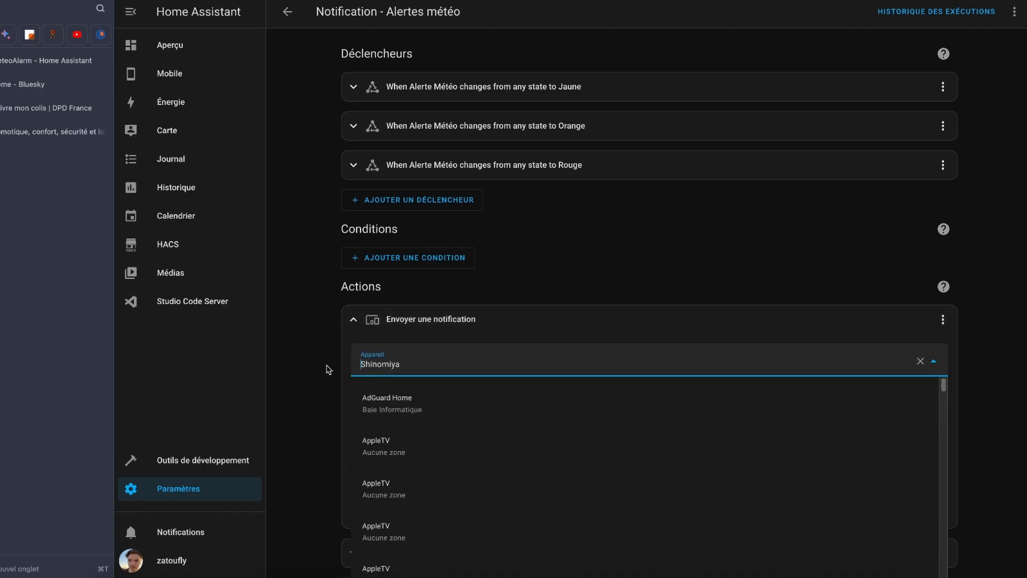
pyautogui.press('Escape')
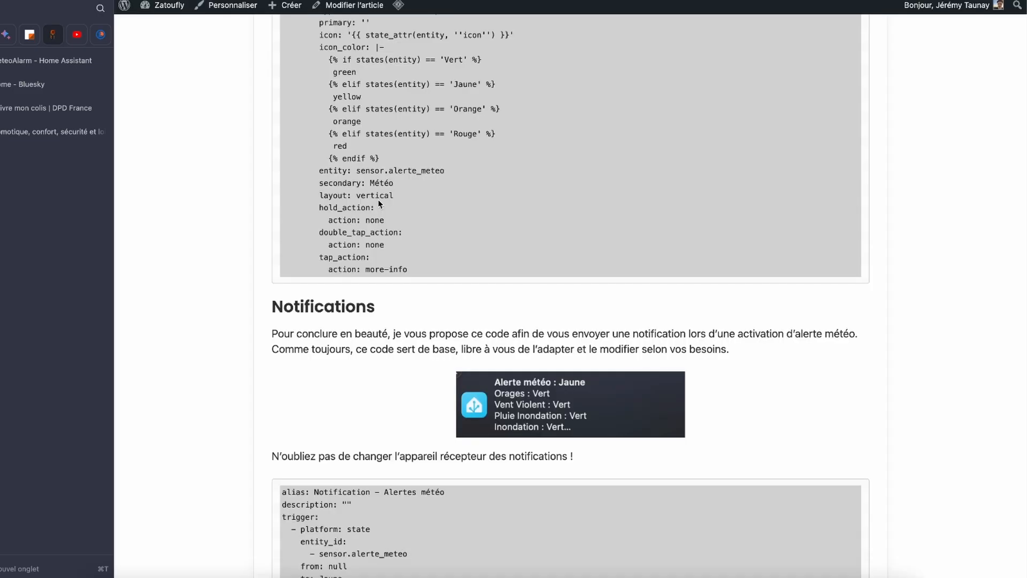
# Return to the article's Notifications section and examine the sample weather alert notification image.
pyautogui.scroll(-3, 378, 201)
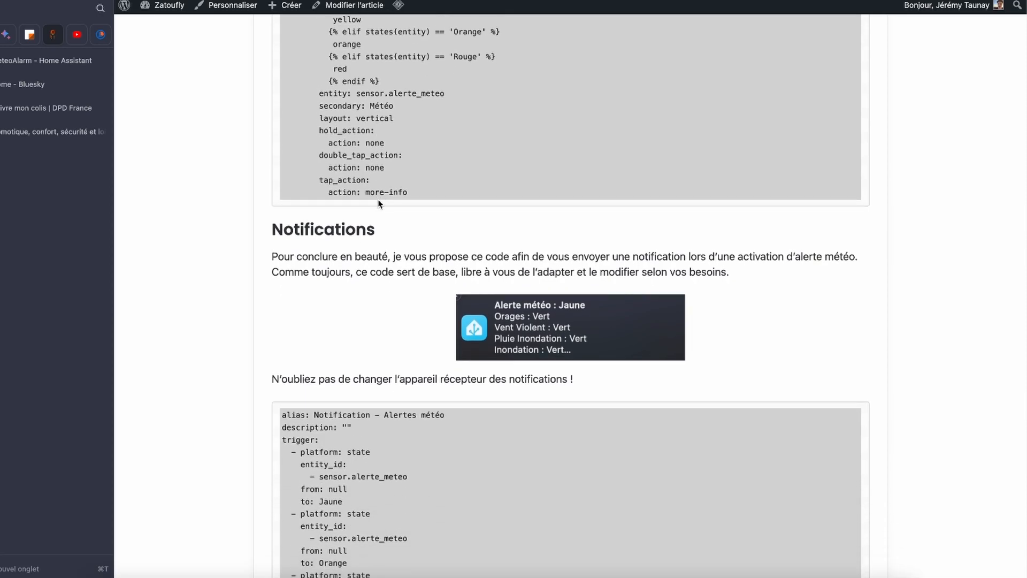
pyautogui.scroll(2, 543, 309)
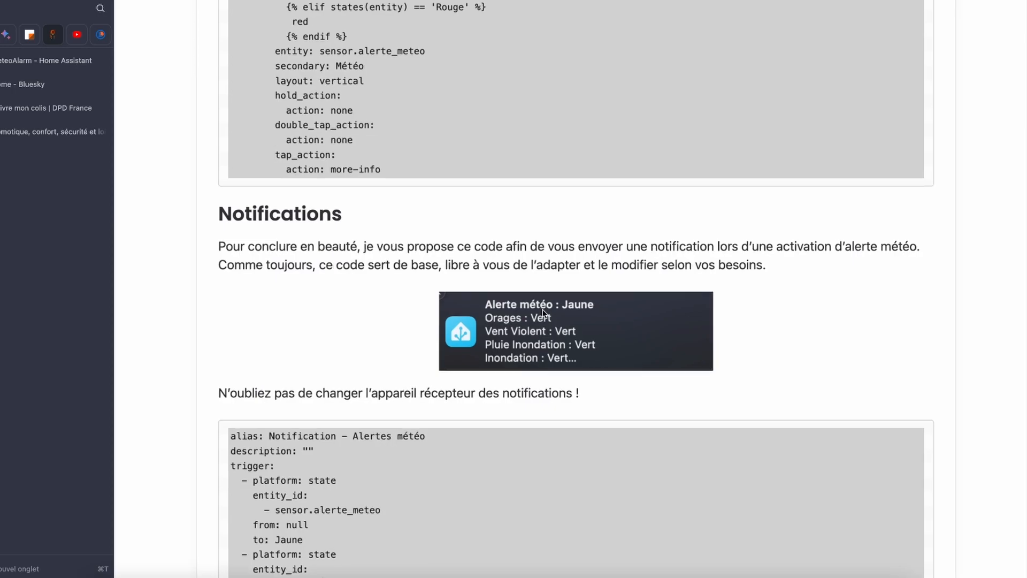
pyautogui.scroll(2, 543, 313)
pyautogui.scroll(-2, 543, 313)
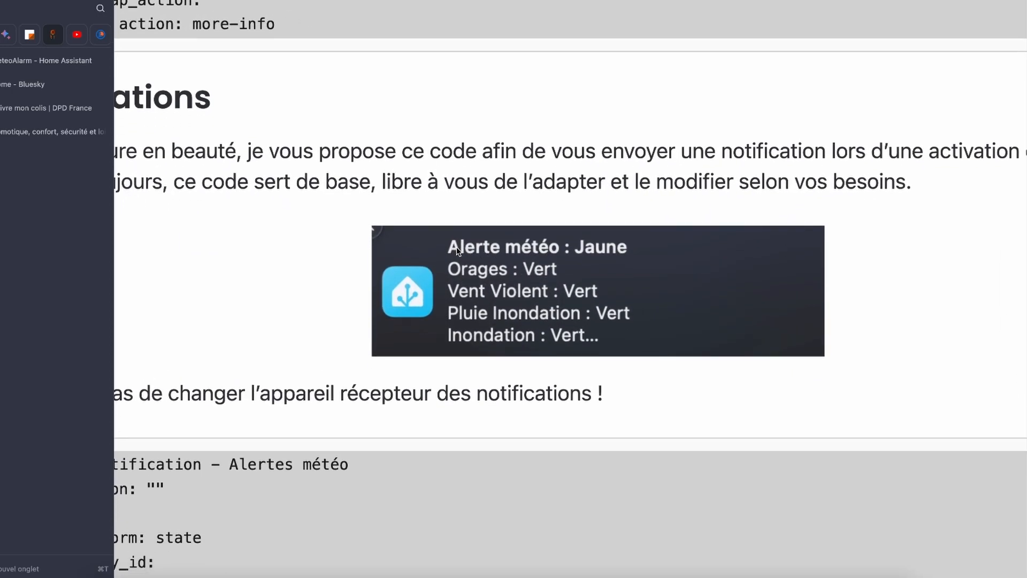